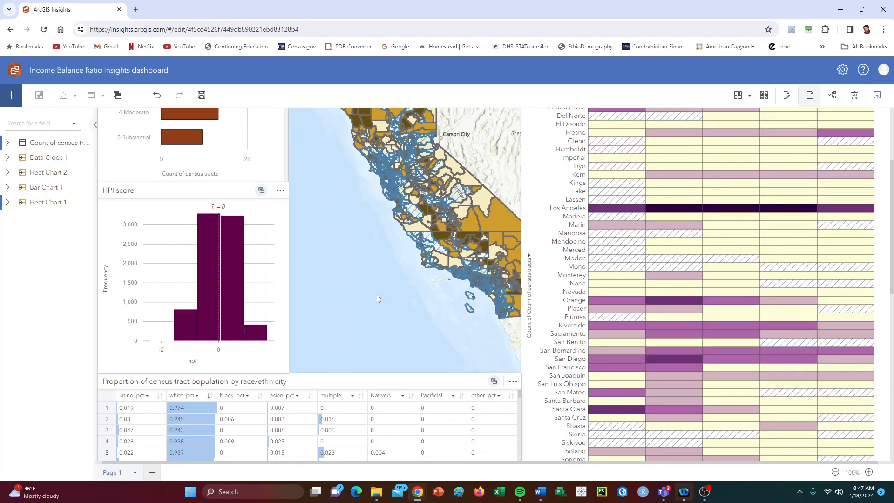
Look over the dashboard's HPI score histogram, race/ethnicity table, and the census tract counts in the IBR class bar chart
{"action": "scroll", "coordinate": [377, 298], "scroll_direction": "down", "scroll_amount": 1}
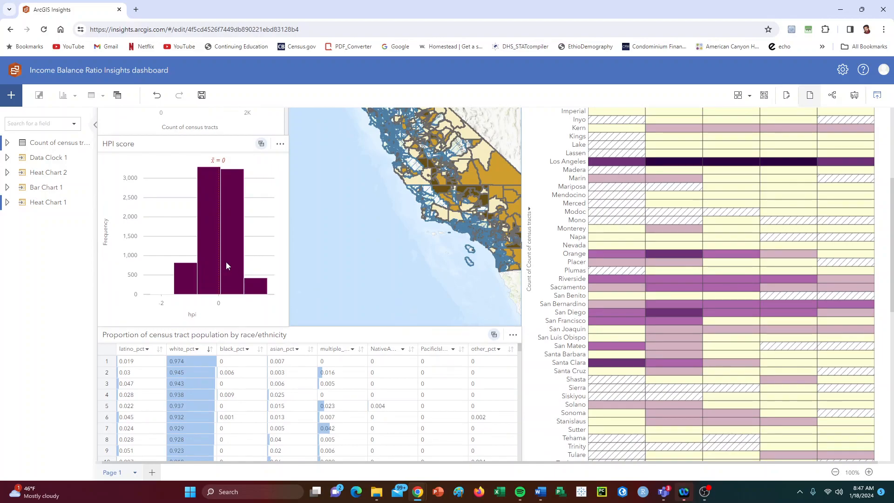
{"action": "scroll", "coordinate": [316, 264], "scroll_direction": "down", "scroll_amount": 2}
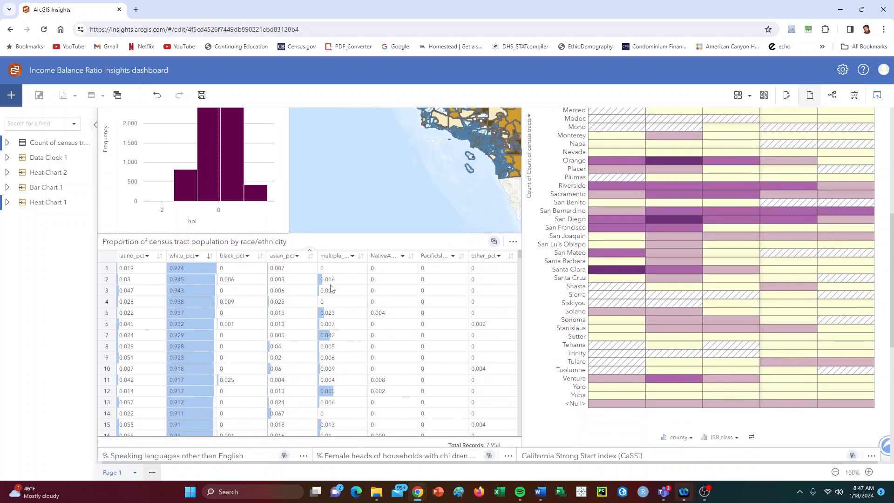
{"action": "scroll", "coordinate": [331, 289], "scroll_direction": "down", "scroll_amount": 1}
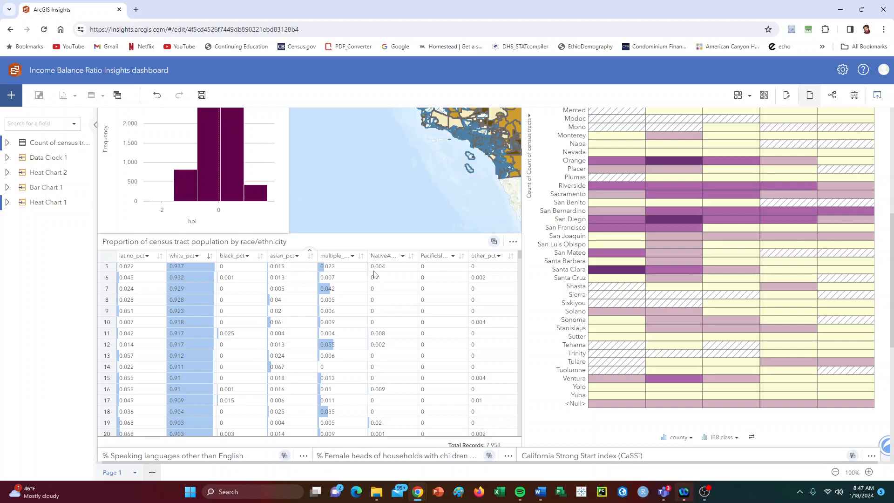
{"action": "scroll", "coordinate": [376, 270], "scroll_direction": "up", "scroll_amount": 1}
{"action": "scroll", "coordinate": [398, 209], "scroll_direction": "up", "scroll_amount": 3}
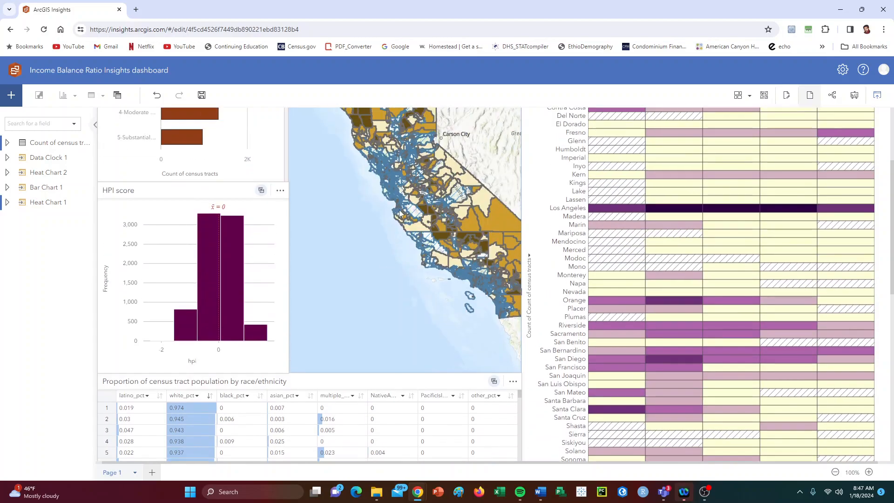
{"action": "scroll", "coordinate": [379, 223], "scroll_direction": "up", "scroll_amount": 2}
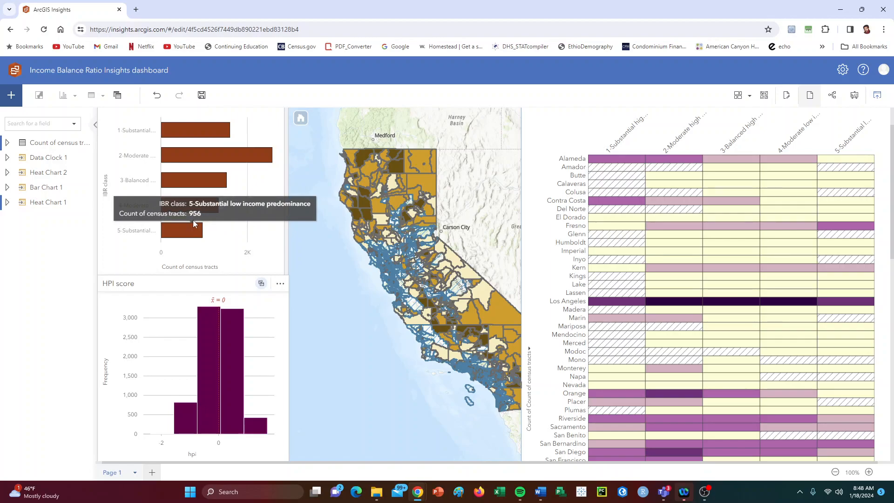
{"action": "mouse_move", "coordinate": [197, 213]}
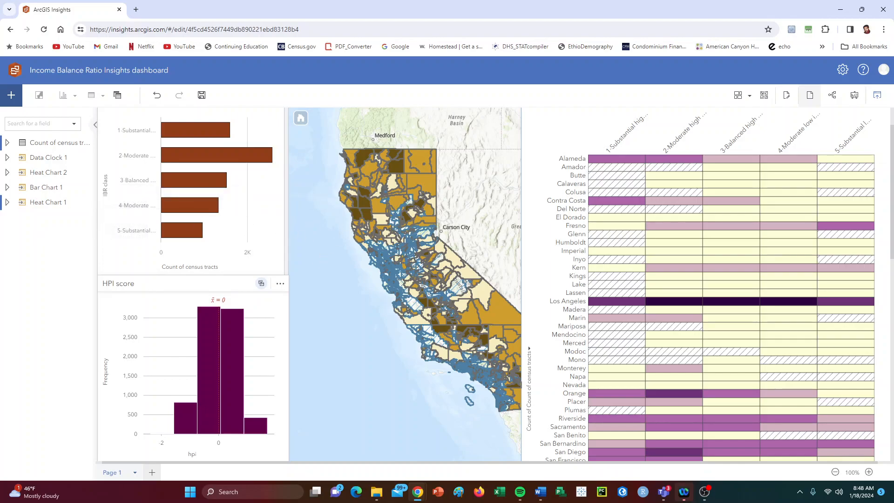
Expand the census tract dataset and look through its available fields, including the HPI, housing, transport and insurance indicators
{"action": "left_click", "coordinate": [8, 146]}
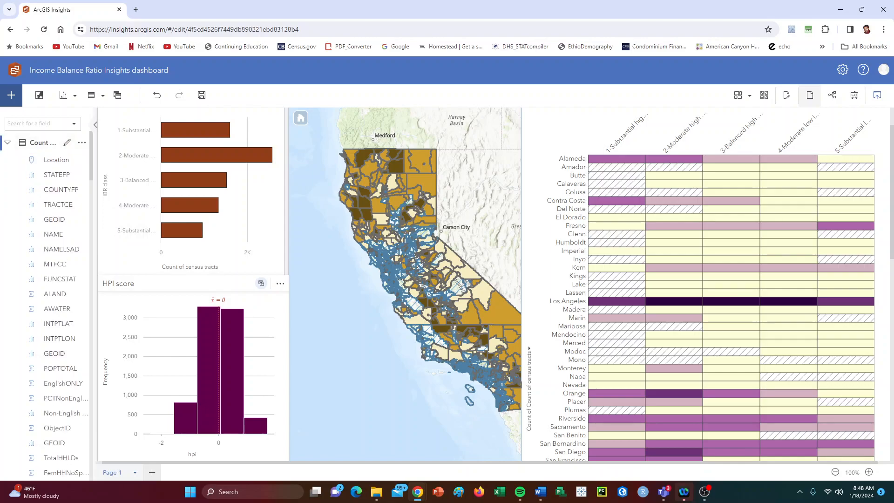
{"action": "scroll", "coordinate": [30, 289], "scroll_direction": "down", "scroll_amount": 3}
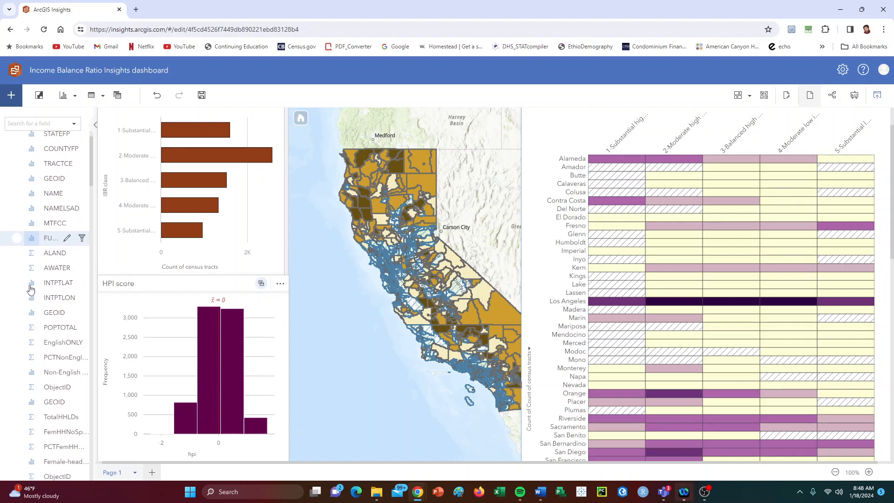
{"action": "scroll", "coordinate": [30, 289], "scroll_direction": "down", "scroll_amount": 5}
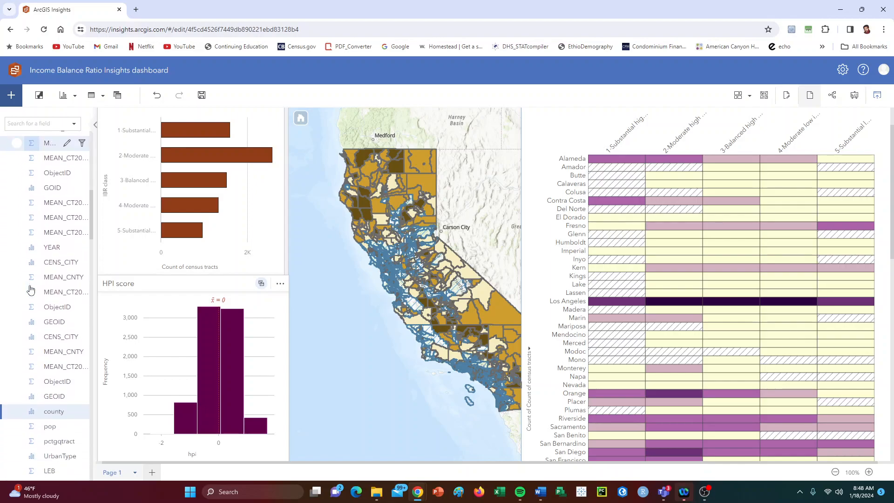
{"action": "scroll", "coordinate": [31, 289], "scroll_direction": "down", "scroll_amount": 4}
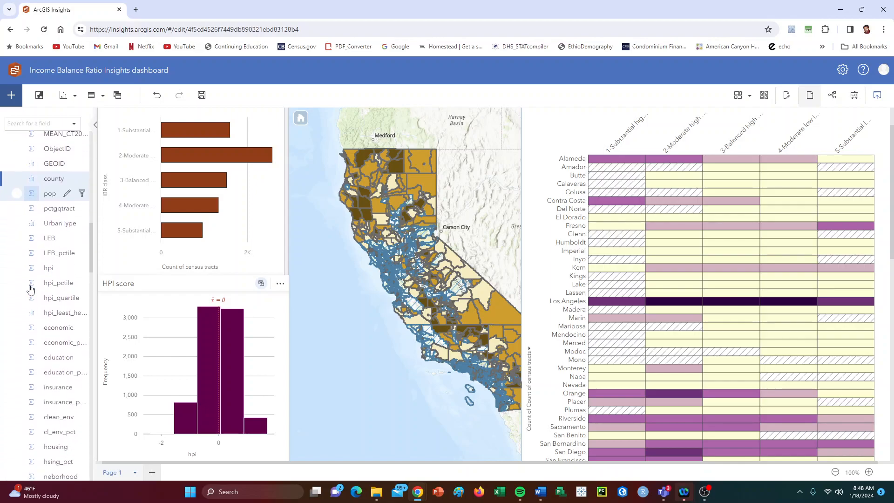
{"action": "scroll", "coordinate": [31, 289], "scroll_direction": "down", "scroll_amount": 3}
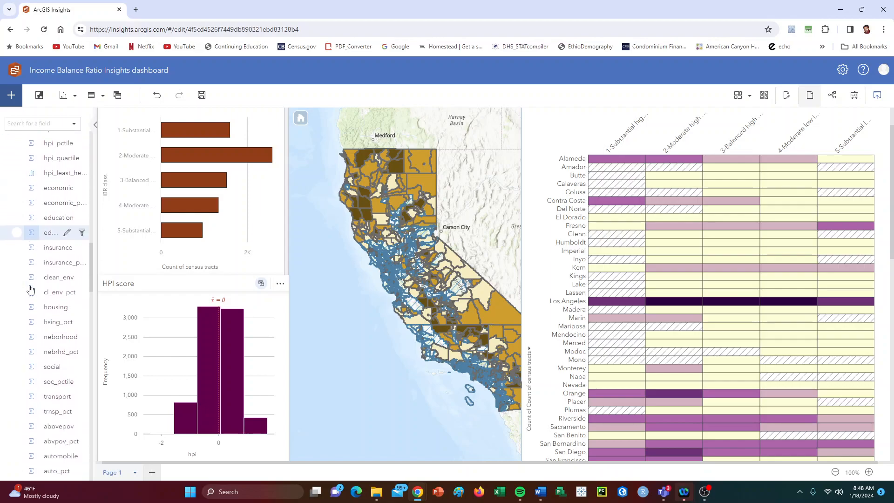
{"action": "scroll", "coordinate": [30, 289], "scroll_direction": "down", "scroll_amount": 3}
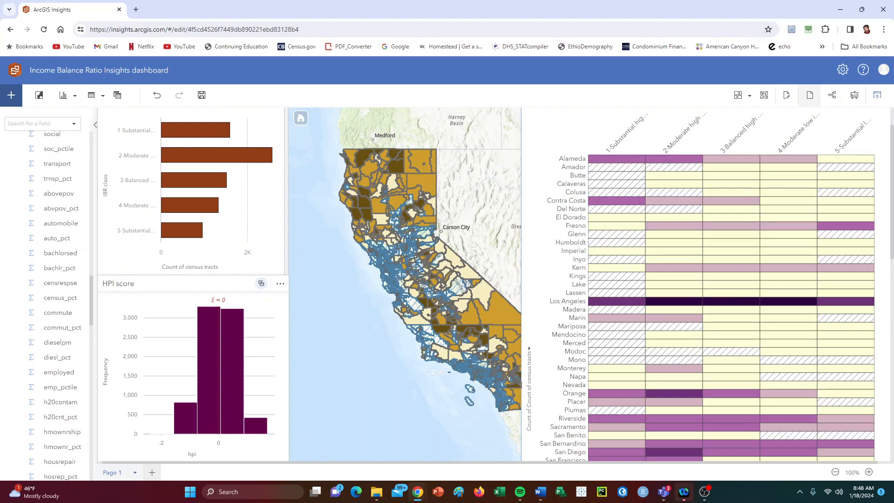
{"action": "scroll", "coordinate": [48, 310], "scroll_direction": "down", "scroll_amount": 2}
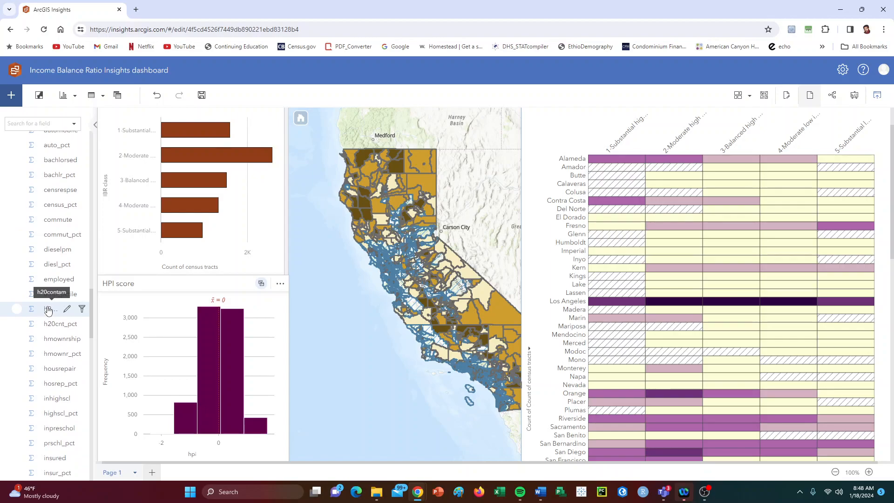
{"action": "scroll", "coordinate": [48, 310], "scroll_direction": "down", "scroll_amount": 3}
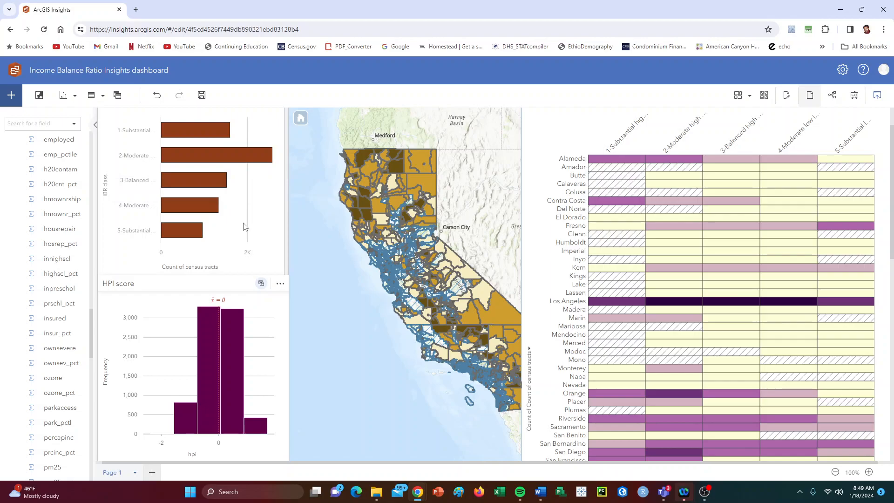
Inspect the IBR class bars, filtering the dashboard by 1-Substantial high income and 5-Substantial low income predominance in turn, and clear the selection
{"action": "mouse_move", "coordinate": [208, 134]}
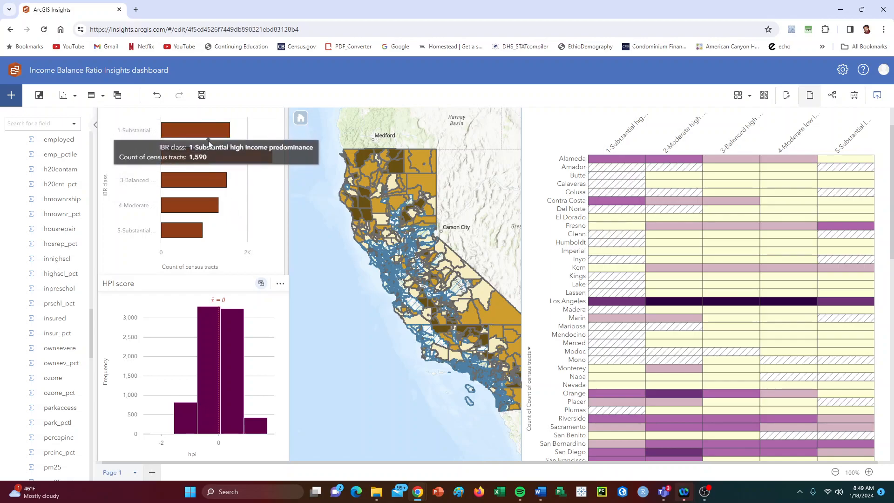
{"action": "mouse_move", "coordinate": [205, 164]}
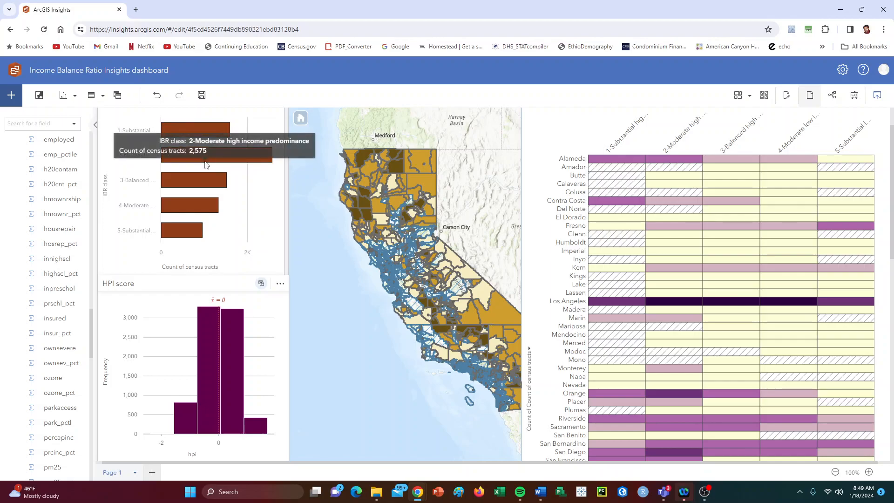
{"action": "mouse_move", "coordinate": [183, 234]}
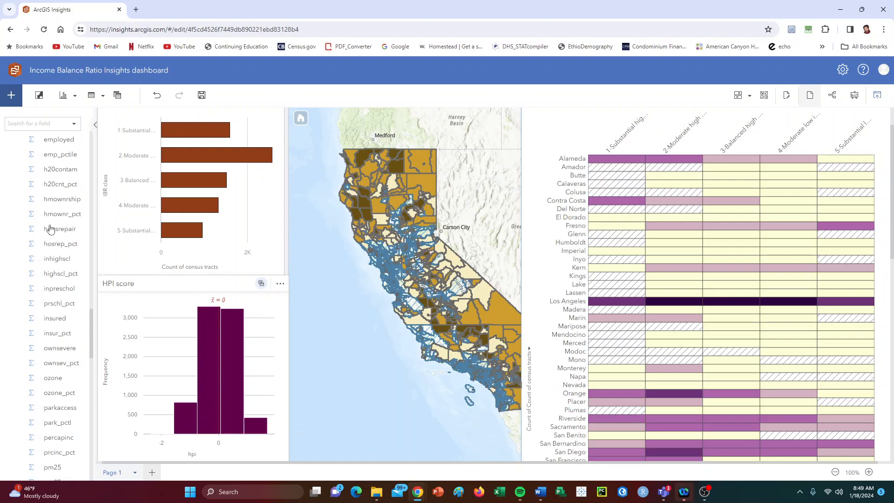
{"action": "left_click", "coordinate": [189, 129]}
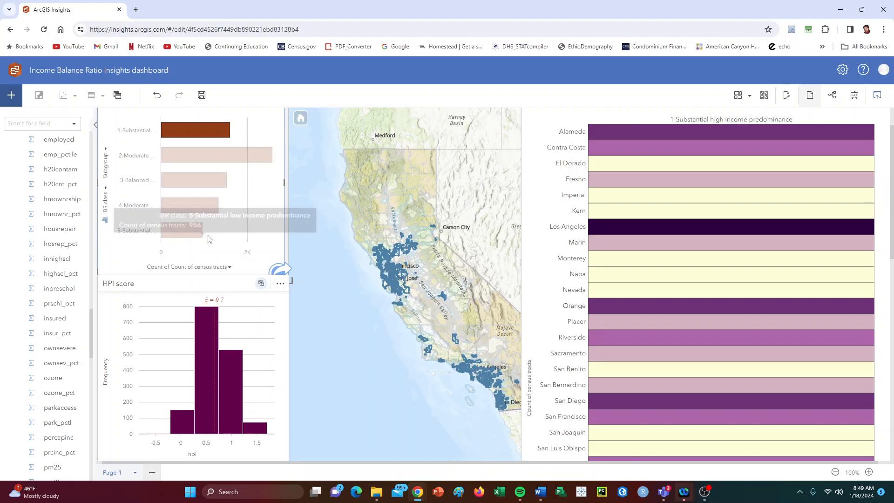
{"action": "left_click", "coordinate": [181, 232]}
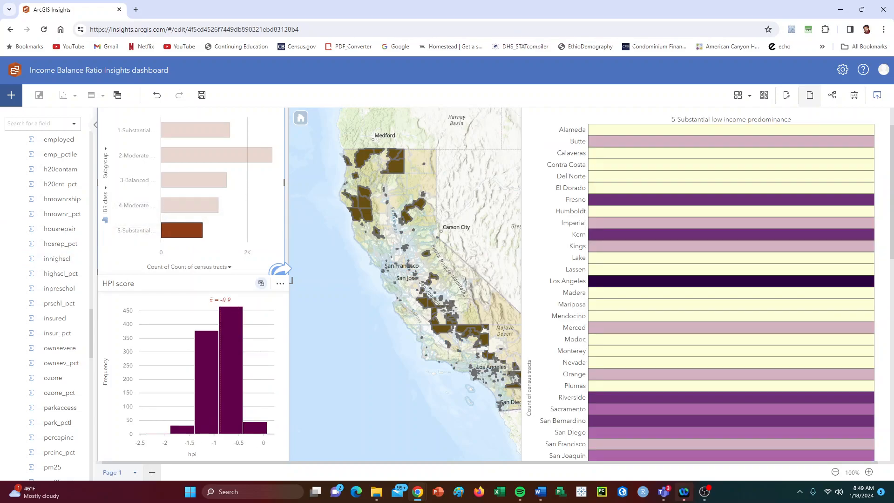
{"action": "left_click", "coordinate": [177, 236]}
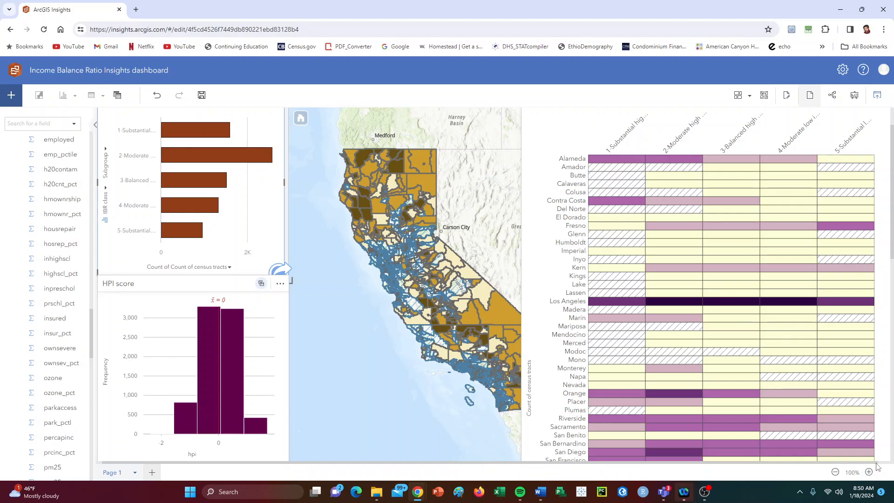
Examine the census tract counts by IBR class for Los Angeles in the counties heat chart
{"action": "left_click_drag", "start_coordinate": [876, 464], "coordinate": [892, 462]}
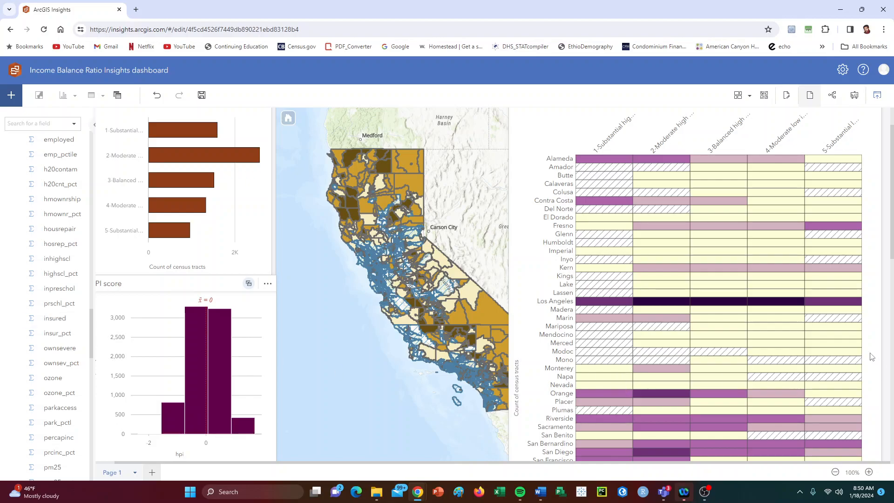
{"action": "scroll", "coordinate": [881, 365], "scroll_direction": "down", "scroll_amount": 2}
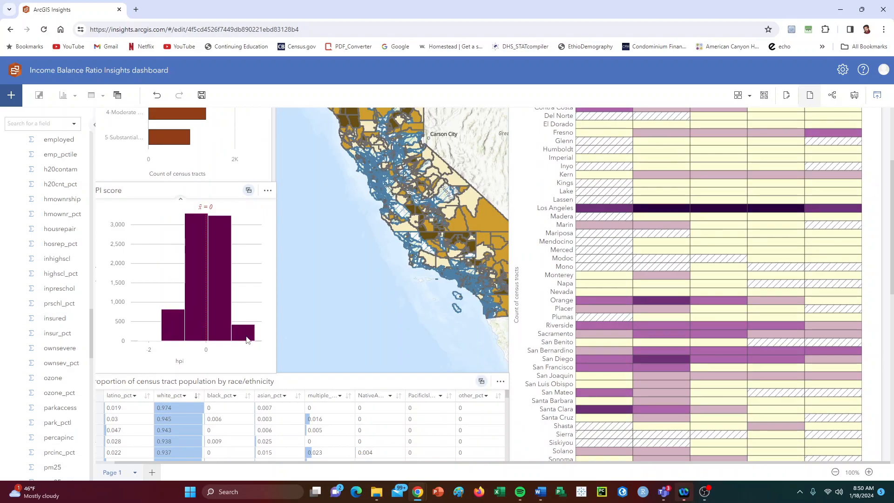
{"action": "mouse_move", "coordinate": [666, 206]}
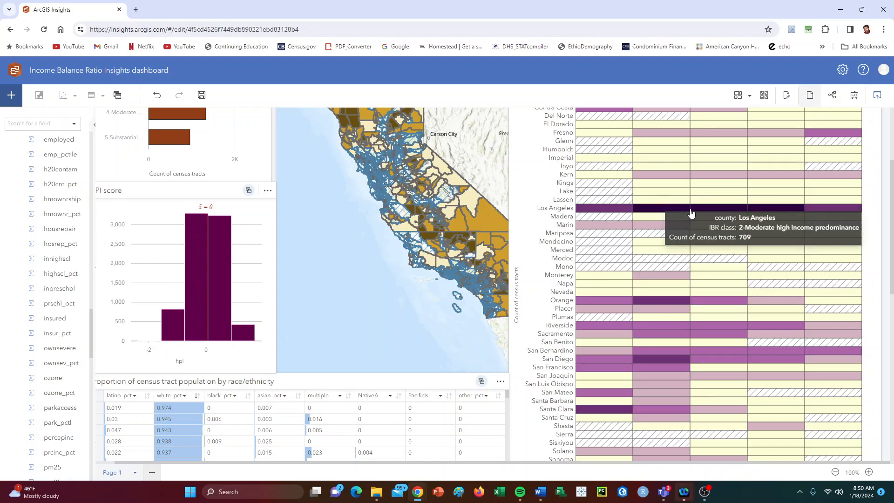
{"action": "mouse_move", "coordinate": [705, 210]}
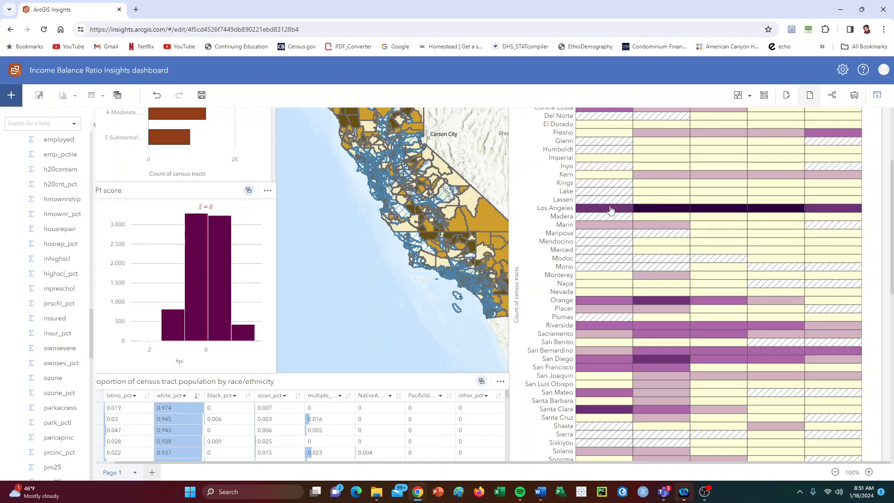
{"action": "mouse_move", "coordinate": [610, 209]}
{"action": "mouse_move", "coordinate": [607, 214]}
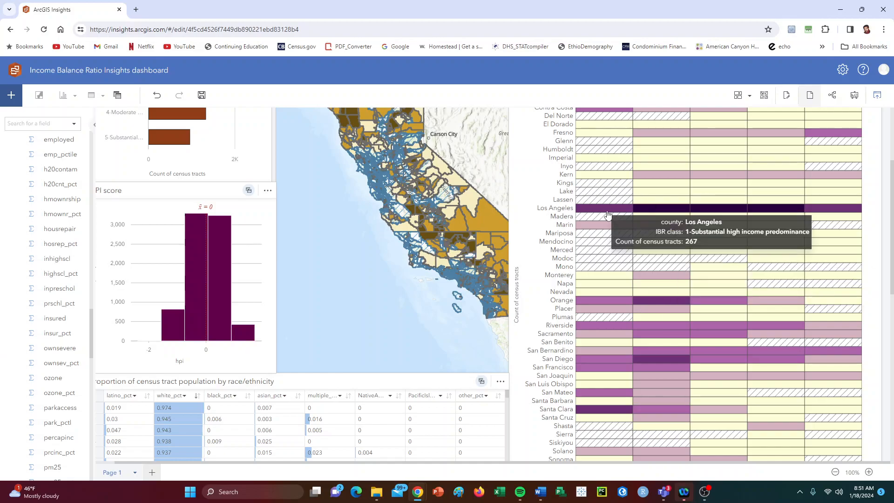
Select all five IBR class cells of the Los Angeles row in the counties heat chart to filter the dashboard
{"action": "left_click", "coordinate": [607, 214]}
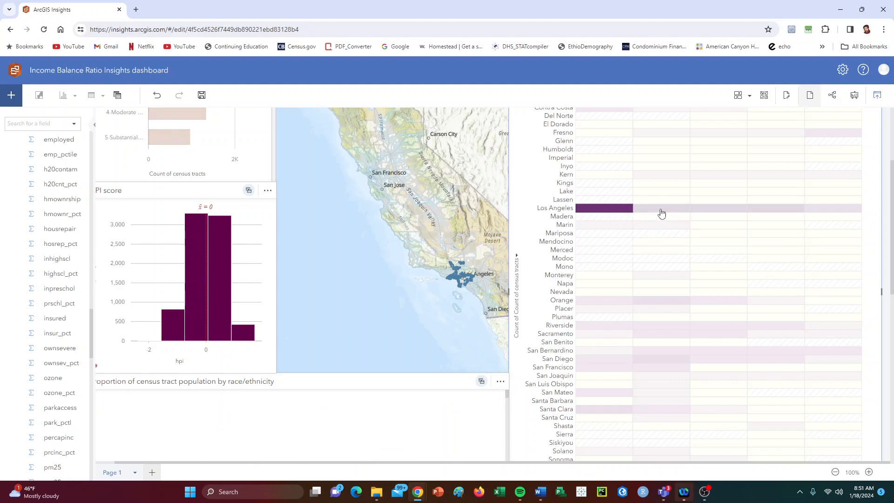
{"action": "left_click", "coordinate": [724, 210], "text": "ctrl"}
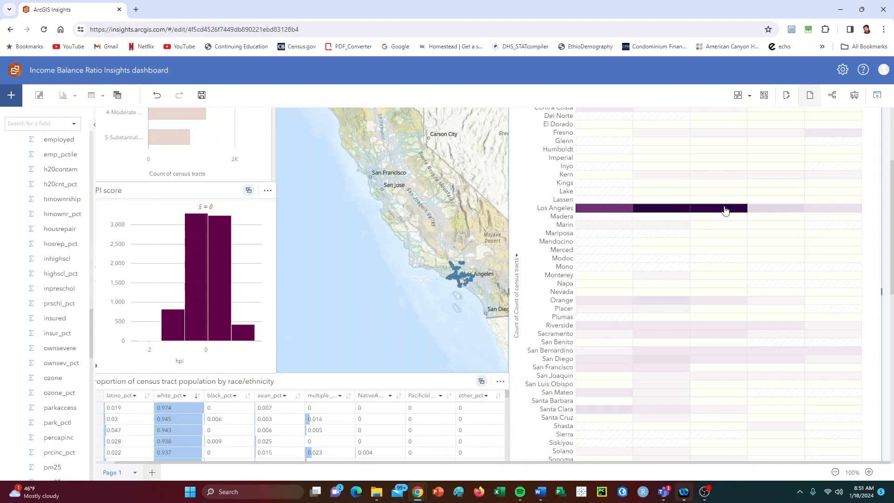
{"action": "left_click", "coordinate": [784, 213], "text": "ctrl"}
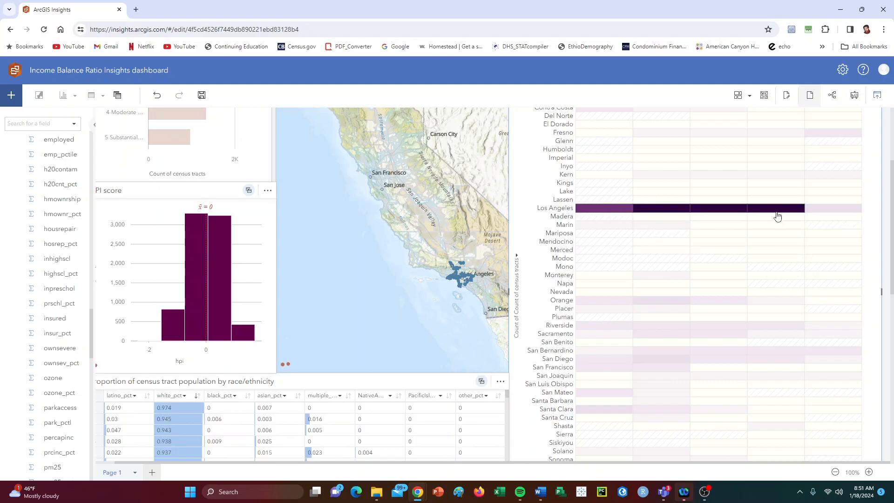
{"action": "left_click", "coordinate": [841, 211], "text": "ctrl"}
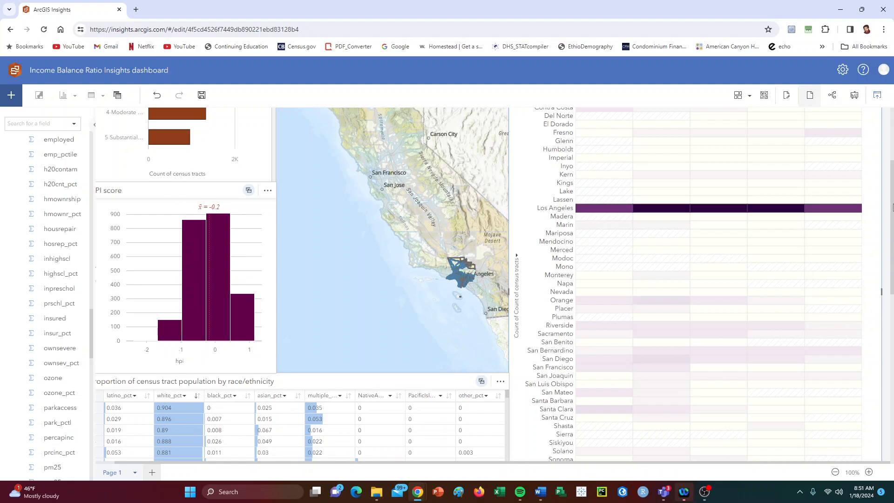
Zoom the Income Balance Ratio census tract map to the selected Los Angeles tracts
{"action": "scroll", "coordinate": [890, 149], "scroll_direction": "up", "scroll_amount": 3}
{"action": "scroll", "coordinate": [891, 149], "scroll_direction": "up", "scroll_amount": 1}
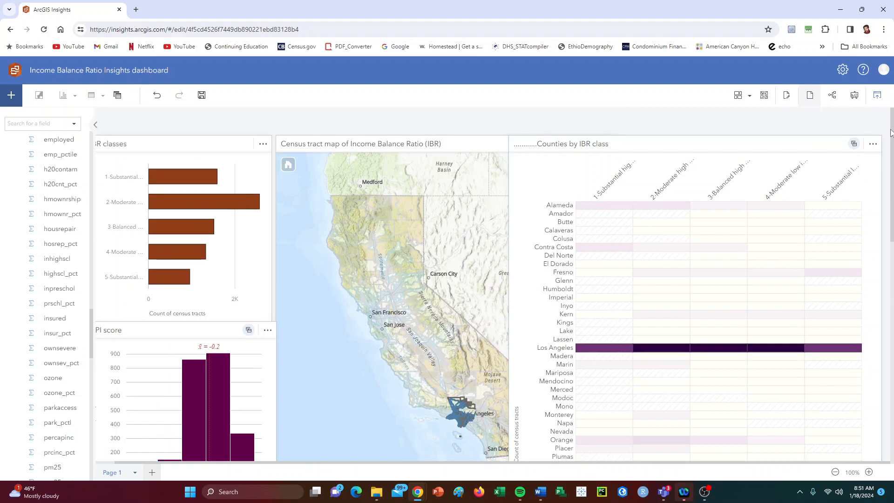
{"action": "left_click", "coordinate": [470, 142]}
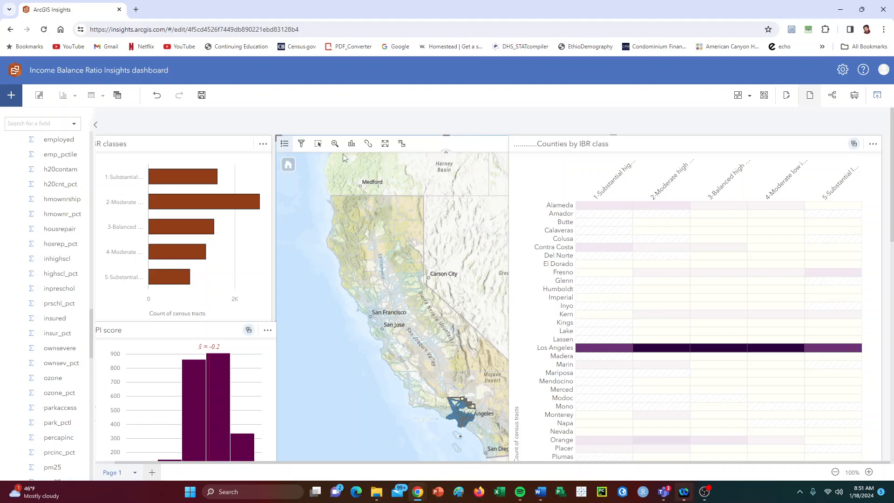
{"action": "left_click", "coordinate": [335, 144]}
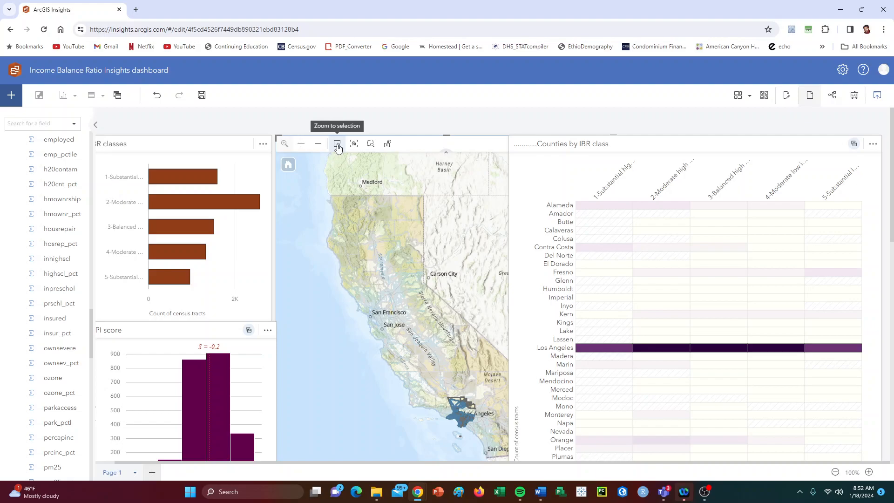
{"action": "left_click", "coordinate": [338, 147]}
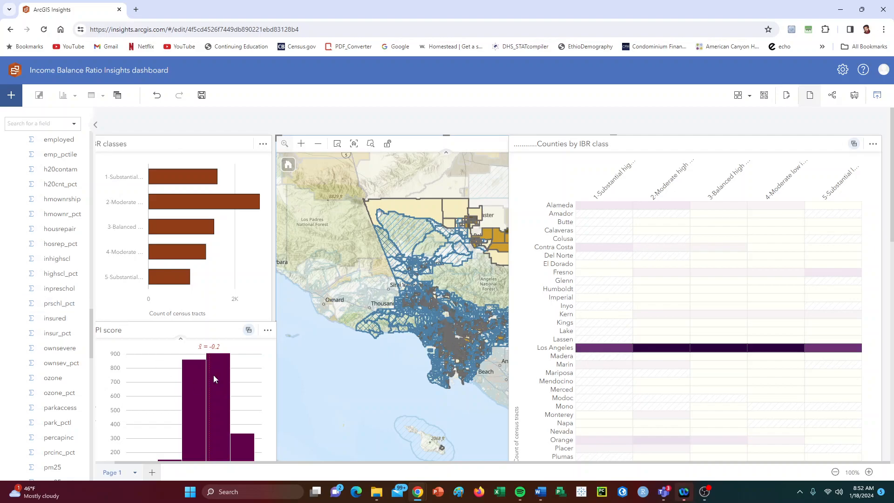
View the HPI score histogram for the Los Angeles tracts and clear the selection in the counties heat chart
{"action": "scroll", "coordinate": [196, 355], "scroll_direction": "down", "scroll_amount": 2}
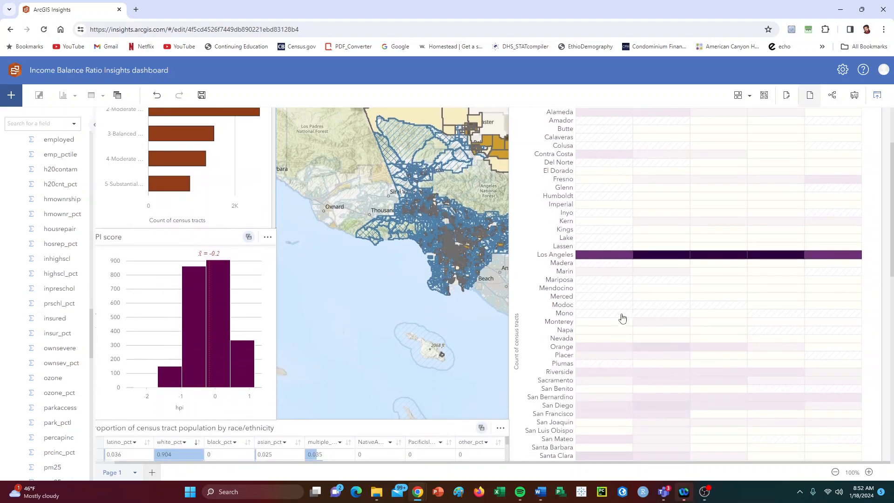
{"action": "left_click", "coordinate": [620, 255]}
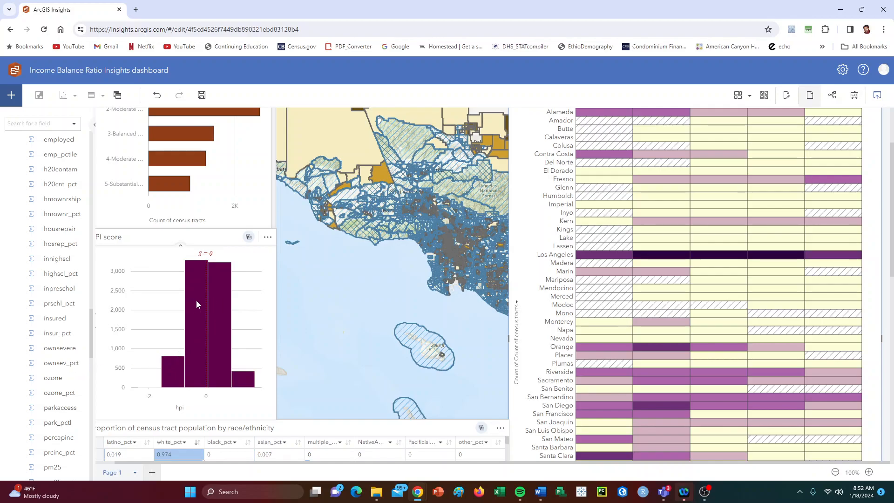
Examine the frequencies of the bars in the HPI score histogram
{"action": "mouse_move", "coordinate": [202, 296]}
{"action": "mouse_move", "coordinate": [235, 350]}
{"action": "mouse_move", "coordinate": [217, 336]}
{"action": "scroll", "coordinate": [296, 331], "scroll_direction": "down", "scroll_amount": 3}
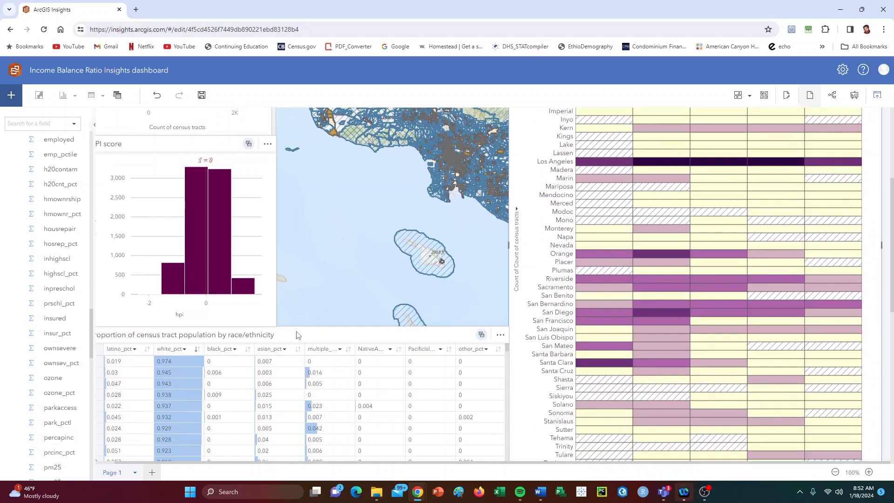
Read through the table of census tract population proportions by race/ethnicity, following the white_pct column in descending order
{"action": "scroll", "coordinate": [296, 331], "scroll_direction": "down", "scroll_amount": 3}
{"action": "scroll", "coordinate": [297, 334], "scroll_direction": "down", "scroll_amount": 2}
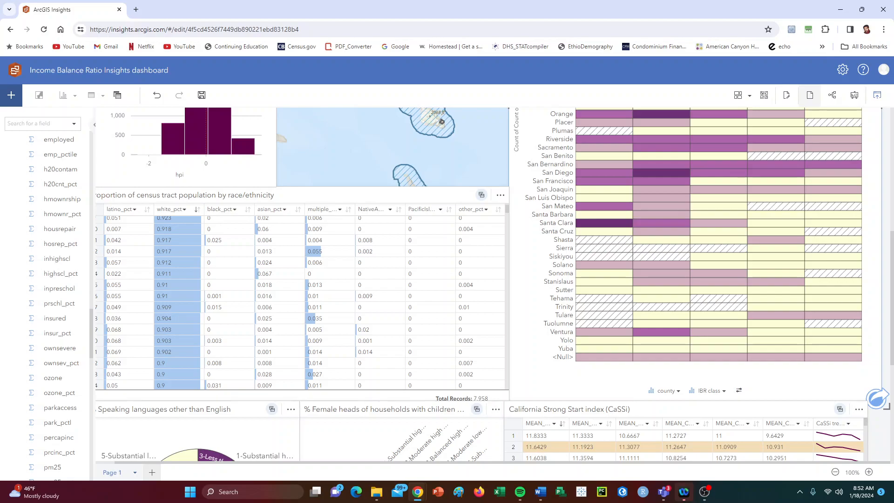
{"action": "scroll", "coordinate": [166, 297], "scroll_direction": "down", "scroll_amount": 5}
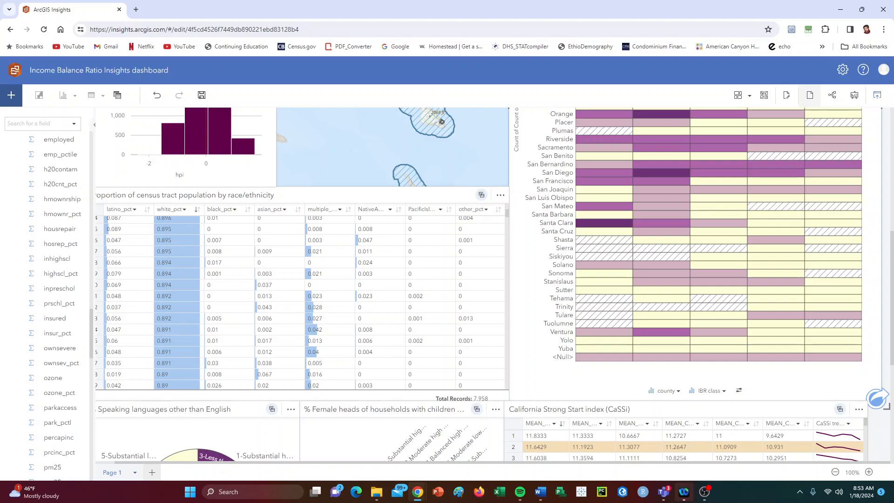
{"action": "scroll", "coordinate": [186, 300], "scroll_direction": "down", "scroll_amount": 5}
{"action": "scroll", "coordinate": [185, 303], "scroll_direction": "down", "scroll_amount": 5}
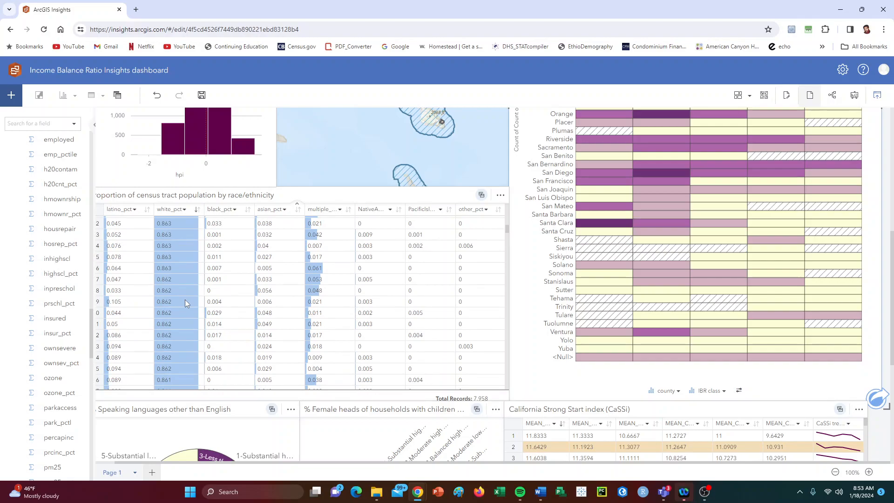
{"action": "scroll", "coordinate": [185, 303], "scroll_direction": "down", "scroll_amount": 2}
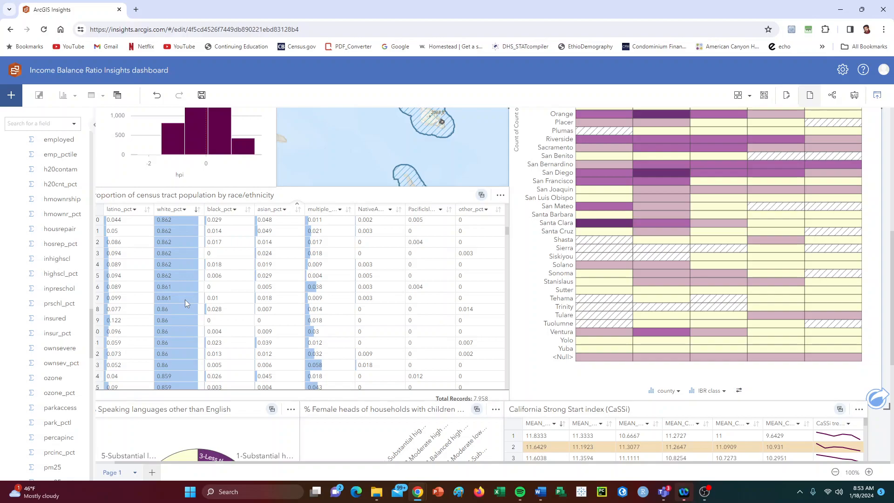
{"action": "scroll", "coordinate": [185, 303], "scroll_direction": "down", "scroll_amount": 6}
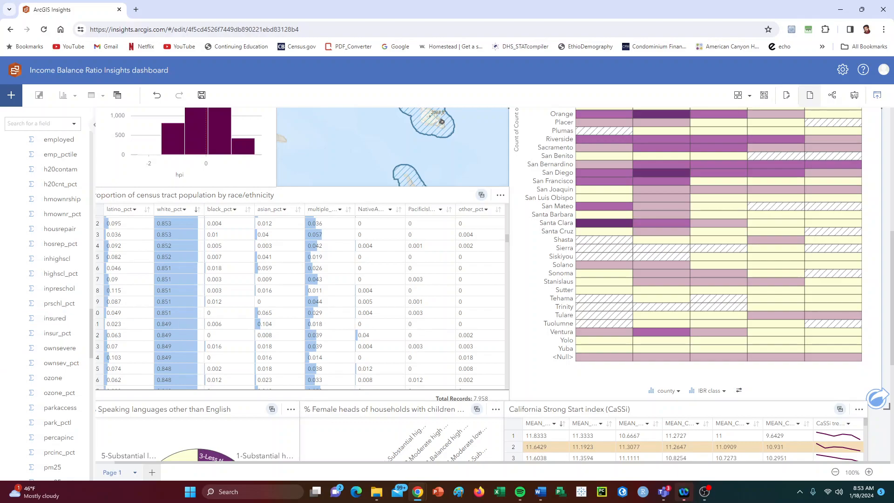
{"action": "scroll", "coordinate": [195, 345], "scroll_direction": "down", "scroll_amount": 5}
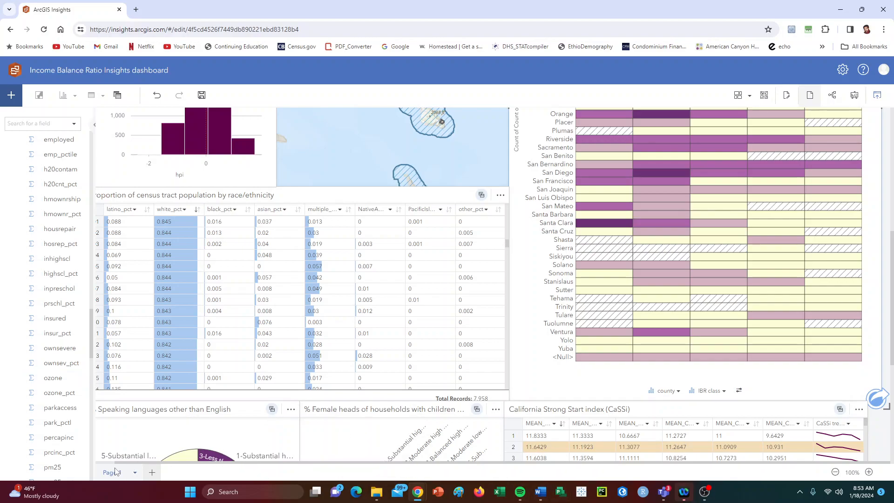
Filter the dashboard by row 209 of the race/ethnicity table and zoom the census tract map to the selected tract
{"action": "left_click_drag", "start_coordinate": [120, 466], "coordinate": [72, 455]}
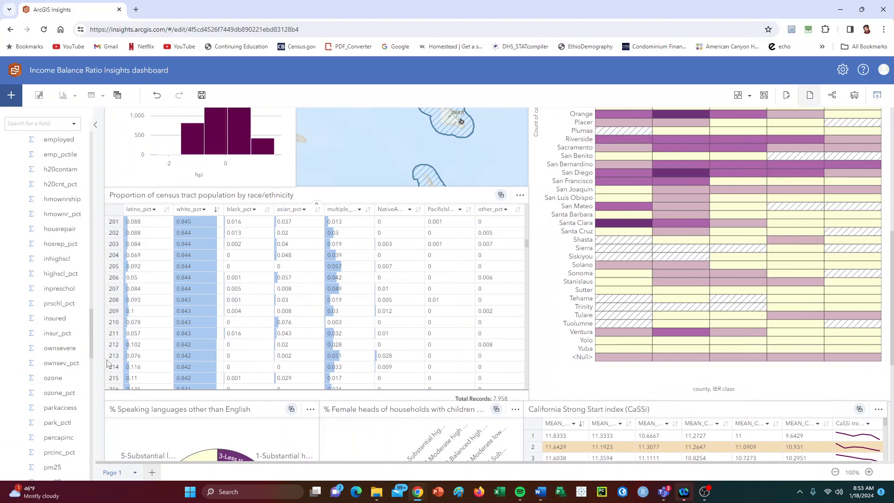
{"action": "left_click", "coordinate": [111, 315]}
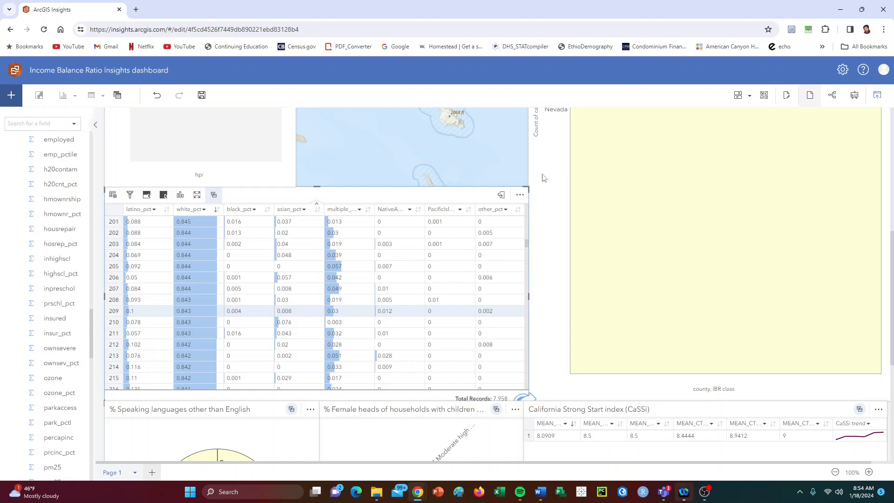
{"action": "scroll", "coordinate": [558, 165], "scroll_direction": "up", "scroll_amount": 2}
{"action": "scroll", "coordinate": [558, 164], "scroll_direction": "up", "scroll_amount": 5}
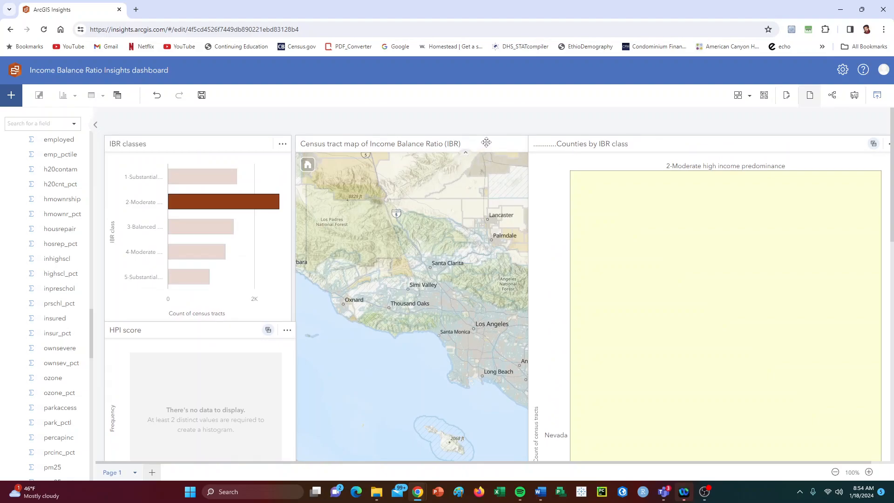
{"action": "left_click", "coordinate": [486, 143]}
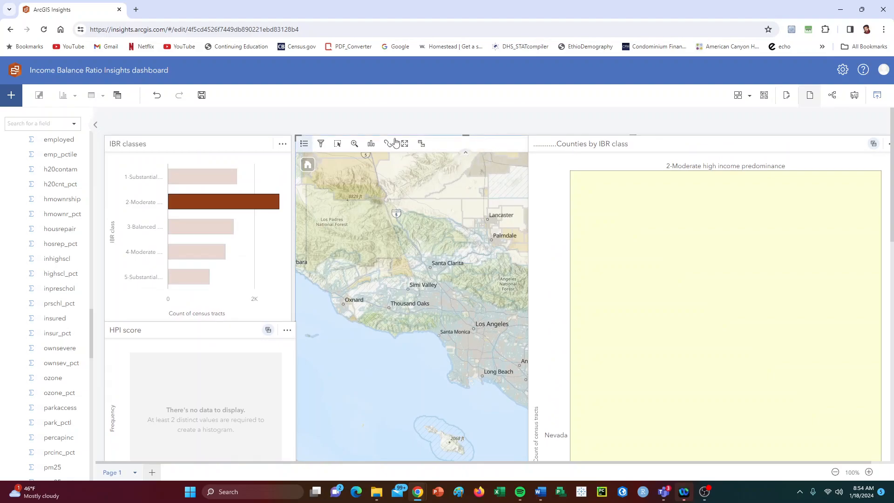
{"action": "left_click", "coordinate": [353, 145]}
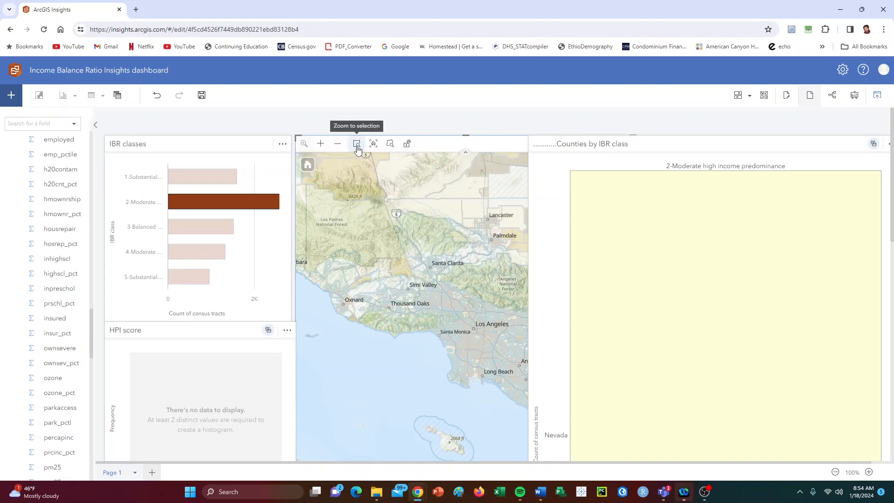
{"action": "left_click", "coordinate": [357, 147]}
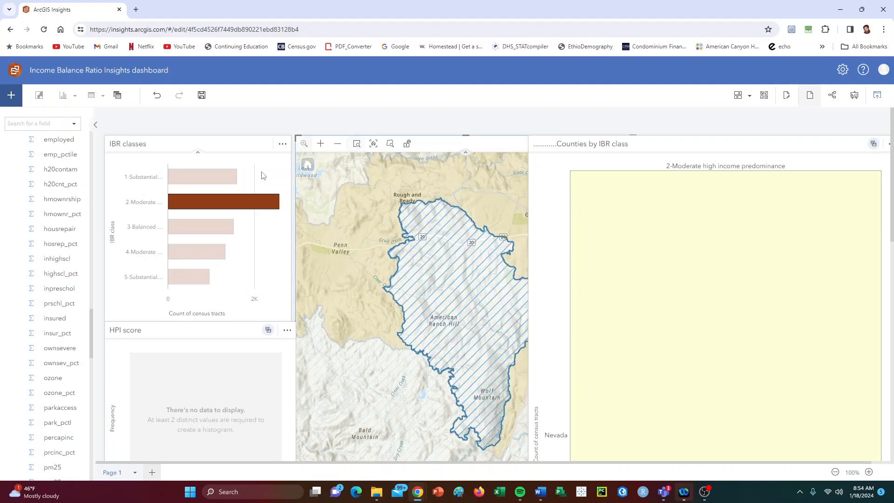
Clear the tract selection and examine the non-English language and female-headed household charts by IBR class
{"action": "left_click", "coordinate": [233, 199]}
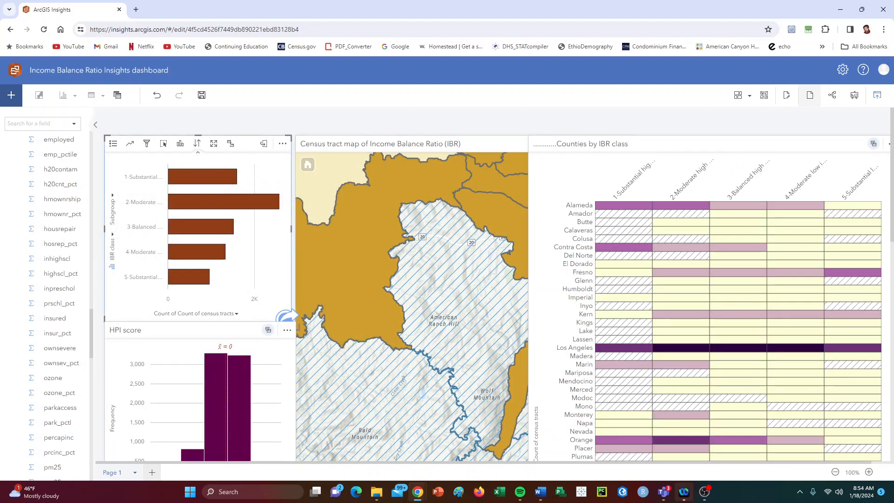
{"action": "scroll", "coordinate": [288, 258], "scroll_direction": "down", "scroll_amount": 8}
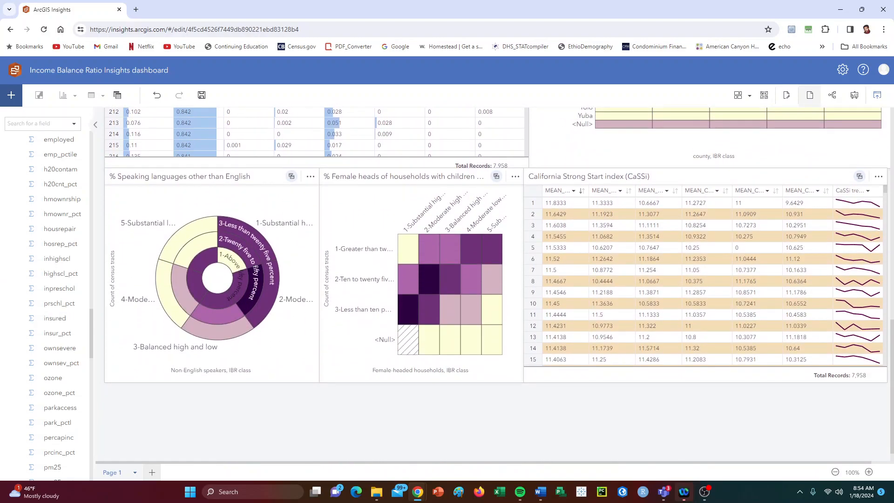
{"action": "mouse_move", "coordinate": [239, 270]}
{"action": "mouse_move", "coordinate": [249, 253]}
{"action": "mouse_move", "coordinate": [253, 296]}
{"action": "mouse_move", "coordinate": [435, 299]}
{"action": "mouse_move", "coordinate": [425, 283]}
Read through the mean values and trend lines in the California Strong Start index (CaSSi) table
{"action": "scroll", "coordinate": [639, 275], "scroll_direction": "down", "scroll_amount": 7}
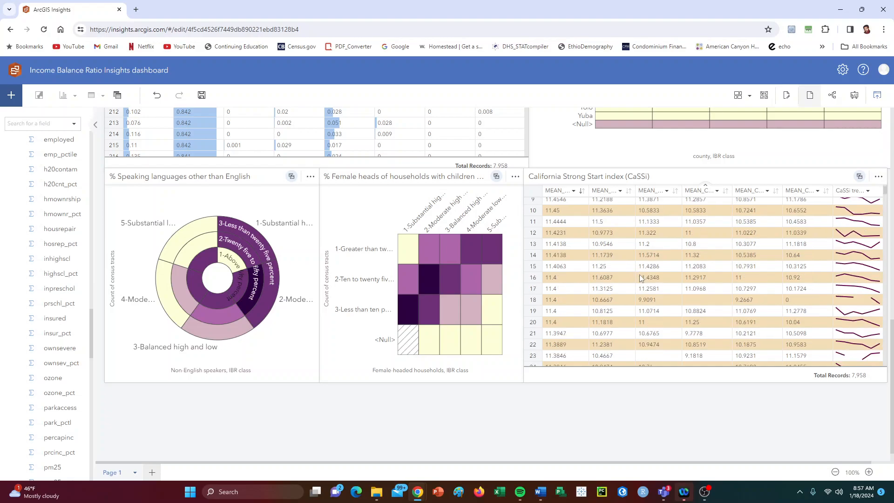
{"action": "scroll", "coordinate": [640, 278], "scroll_direction": "down", "scroll_amount": 4}
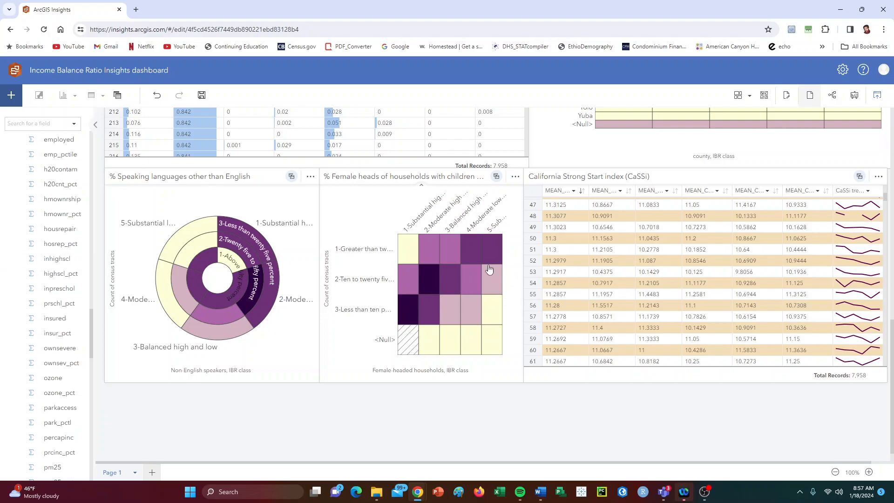
{"action": "mouse_move", "coordinate": [489, 269]}
{"action": "scroll", "coordinate": [853, 245], "scroll_direction": "down", "scroll_amount": 2}
{"action": "scroll", "coordinate": [853, 245], "scroll_direction": "up", "scroll_amount": 2}
Zoom the census tract map out to northern California and clear the tract selection so all tracts are displayed
{"action": "scroll", "coordinate": [327, 228], "scroll_direction": "up", "scroll_amount": 5}
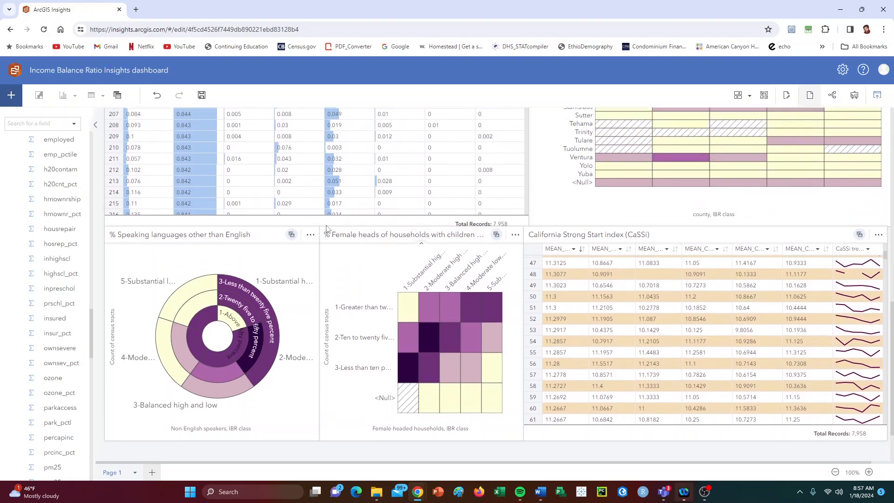
{"action": "scroll", "coordinate": [327, 228], "scroll_direction": "up", "scroll_amount": 5}
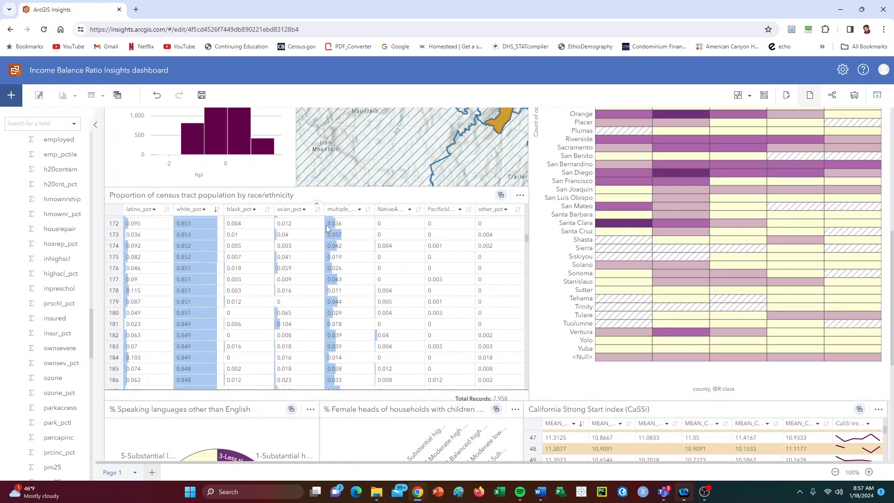
{"action": "scroll", "coordinate": [328, 228], "scroll_direction": "up", "scroll_amount": 2}
{"action": "scroll", "coordinate": [457, 156], "scroll_direction": "up", "scroll_amount": 4}
{"action": "scroll", "coordinate": [456, 156], "scroll_direction": "up", "scroll_amount": 3}
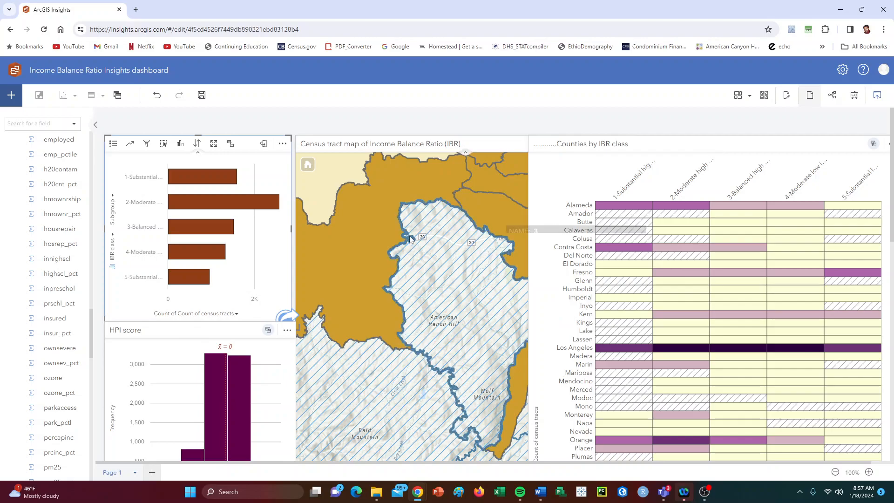
{"action": "left_click", "coordinate": [361, 200]}
{"action": "scroll", "coordinate": [384, 230], "scroll_direction": "down", "scroll_amount": 5}
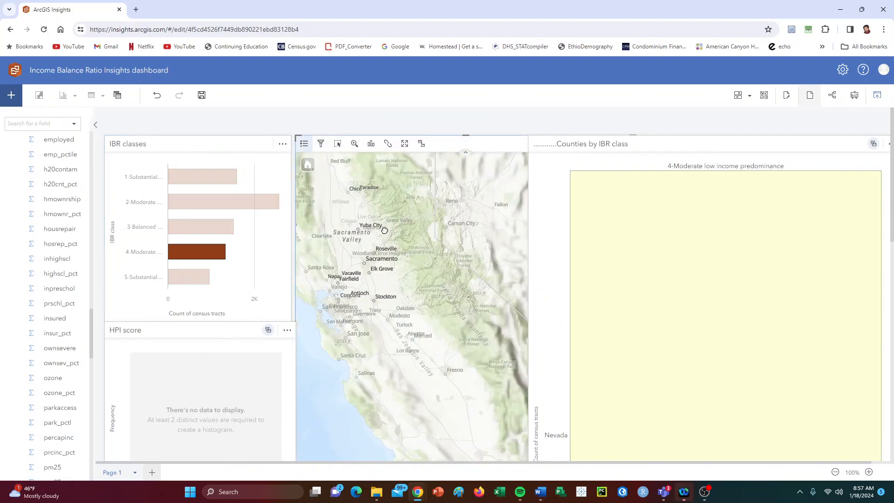
{"action": "scroll", "coordinate": [386, 245], "scroll_direction": "up", "scroll_amount": 2}
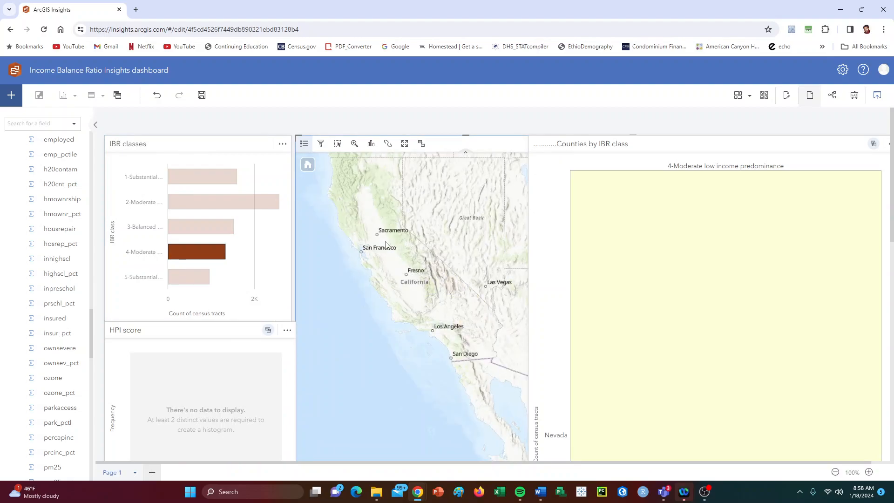
{"action": "left_click_drag", "start_coordinate": [378, 218], "coordinate": [388, 264]}
{"action": "scroll", "coordinate": [388, 264], "scroll_direction": "up", "scroll_amount": 2}
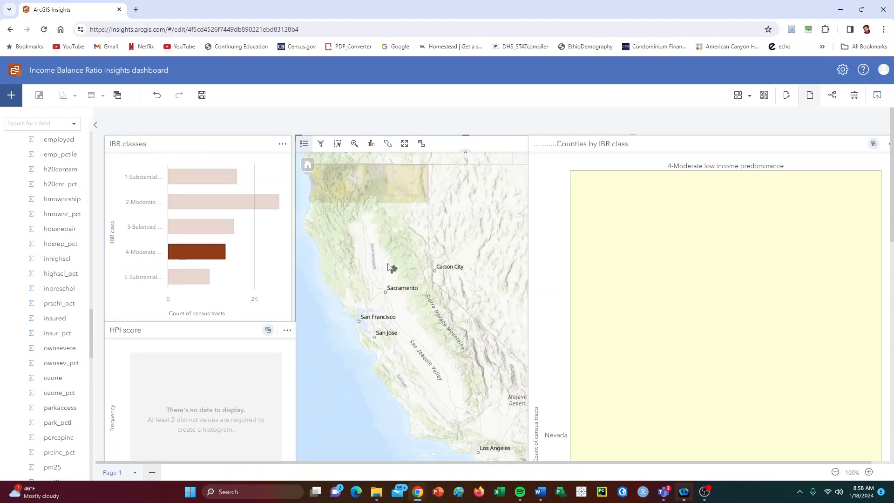
{"action": "left_click", "coordinate": [203, 253]}
{"action": "left_click_drag", "start_coordinate": [372, 206], "coordinate": [379, 206]}
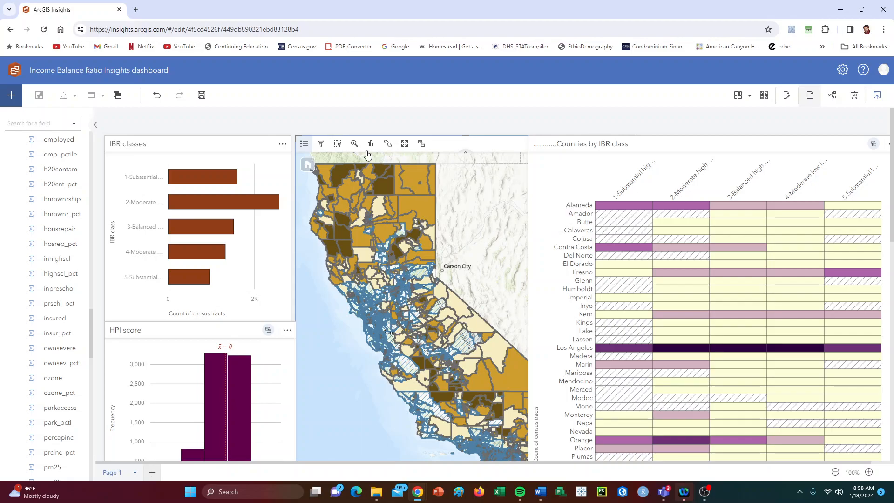
Box-select the northern California census tracts on the map to filter the dashboard
{"action": "left_click", "coordinate": [338, 146]}
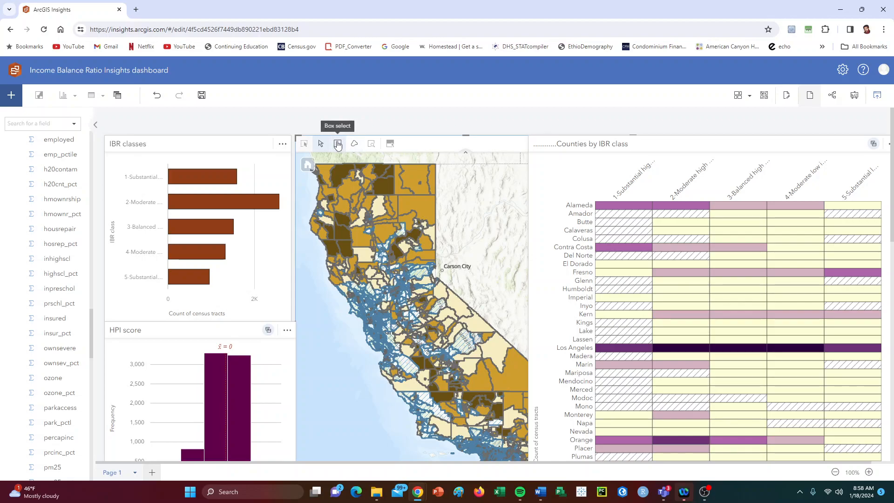
{"action": "left_click", "coordinate": [337, 144]}
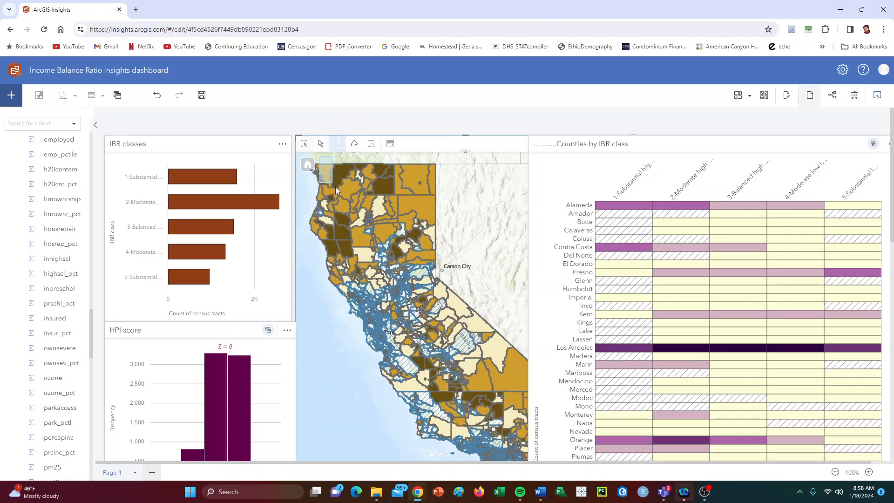
{"action": "left_click_drag", "start_coordinate": [350, 222], "coordinate": [448, 271]}
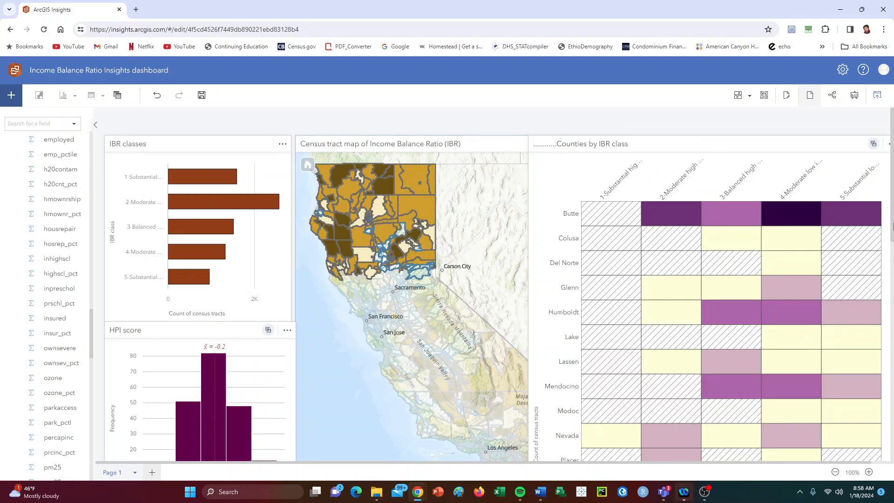
Examine the IBR classes bar chart, HPI score histogram and counties heat chart for the selected northern California tracts
{"action": "scroll", "coordinate": [890, 232], "scroll_direction": "down", "scroll_amount": 1}
{"action": "left_click_drag", "start_coordinate": [891, 232], "coordinate": [884, 200]}
{"action": "mouse_move", "coordinate": [189, 200]}
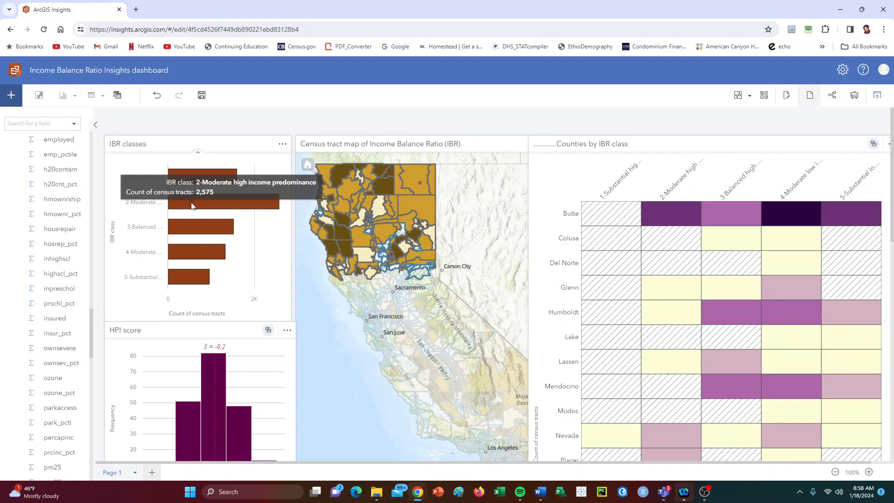
{"action": "left_click_drag", "start_coordinate": [891, 228], "coordinate": [892, 274]}
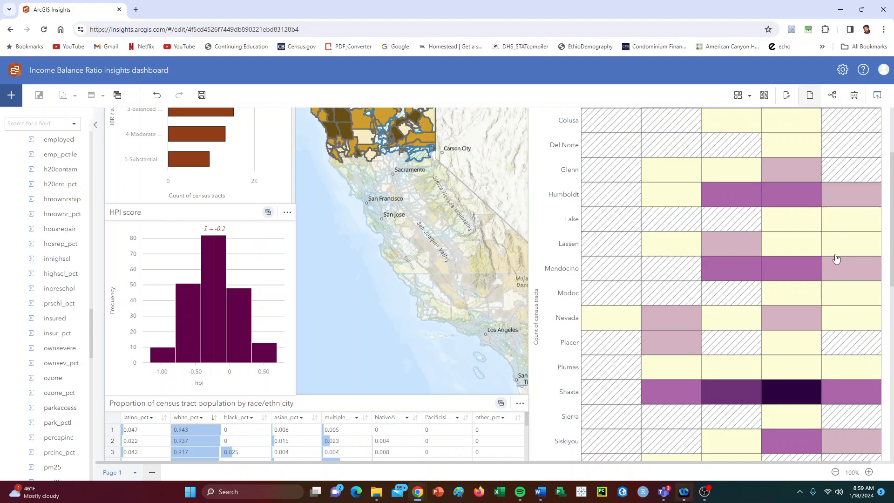
Read through the race/ethnicity proportion table for the selected northern California tracts and return to the IBR classes chart
{"action": "scroll", "coordinate": [889, 266], "scroll_direction": "down", "scroll_amount": 5}
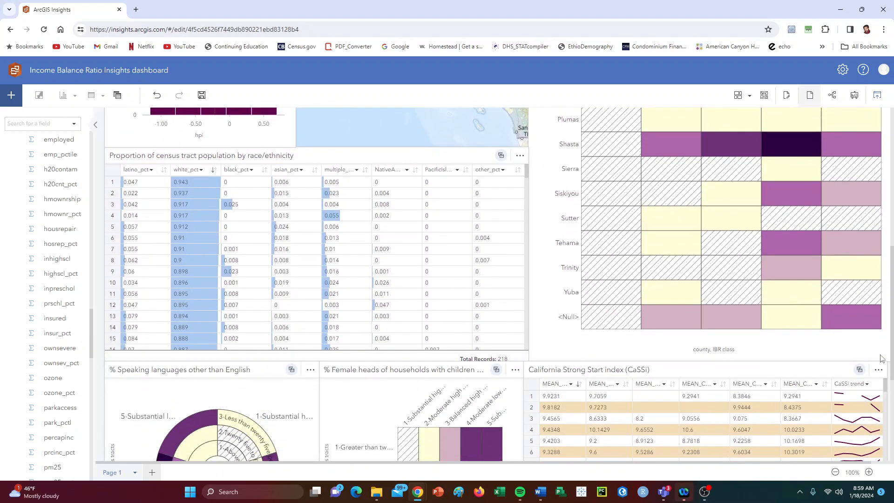
{"action": "scroll", "coordinate": [179, 216], "scroll_direction": "down", "scroll_amount": 9}
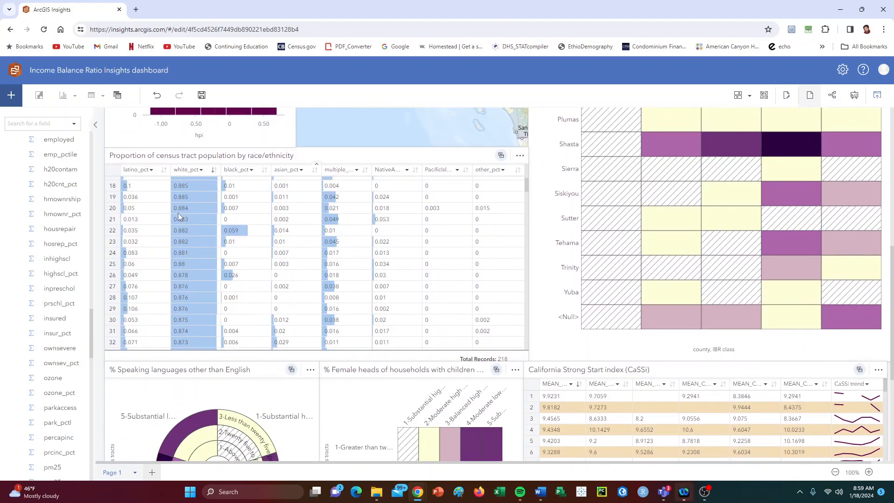
{"action": "scroll", "coordinate": [179, 217], "scroll_direction": "down", "scroll_amount": 18}
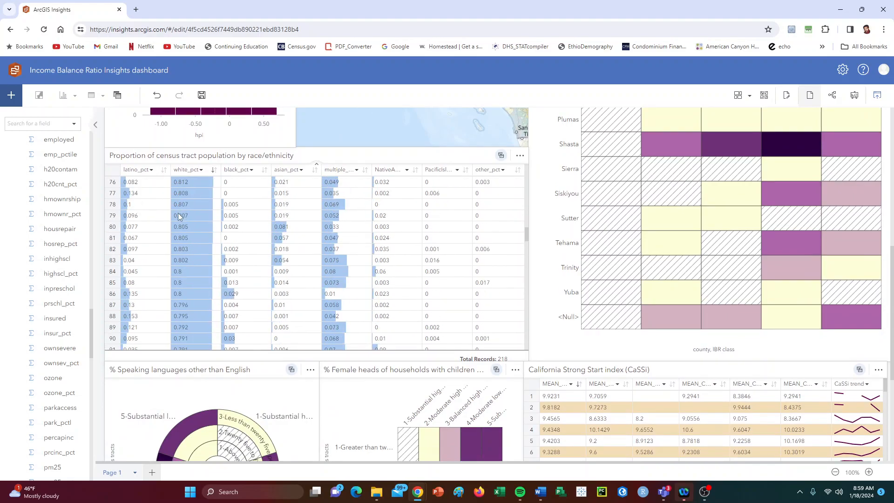
{"action": "scroll", "coordinate": [179, 216], "scroll_direction": "down", "scroll_amount": 18}
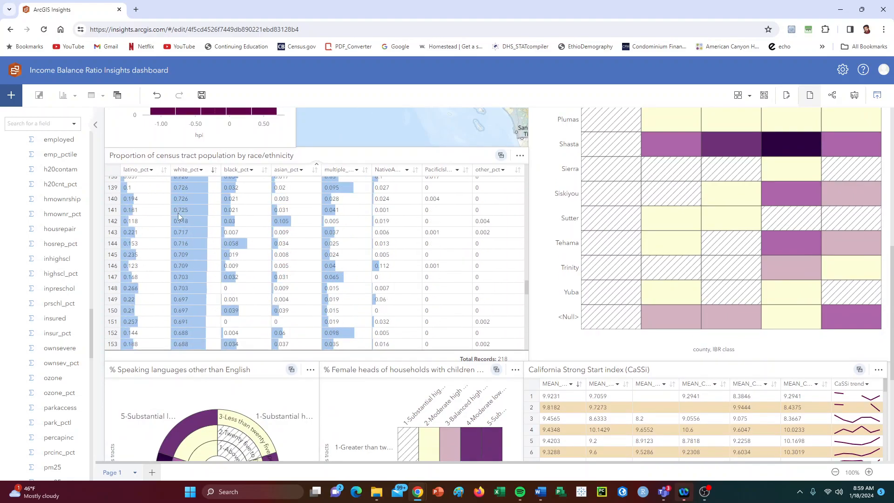
{"action": "scroll", "coordinate": [179, 216], "scroll_direction": "down", "scroll_amount": 4}
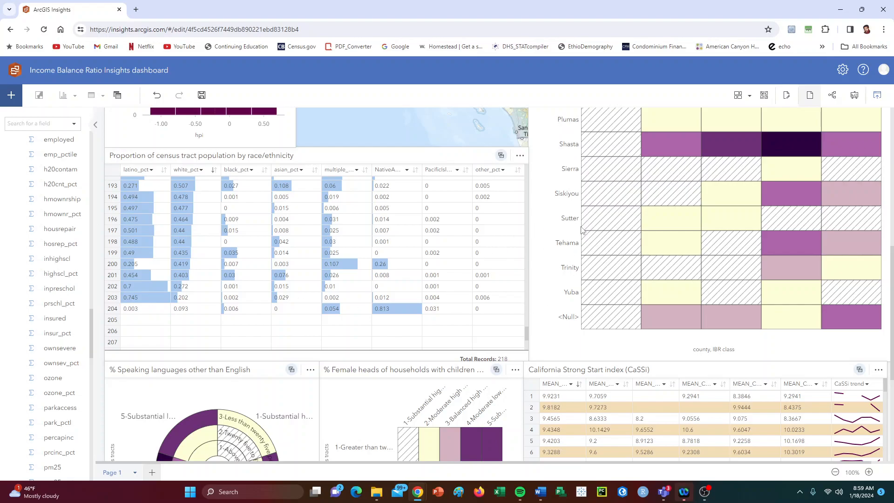
{"action": "scroll", "coordinate": [694, 260], "scroll_direction": "up", "scroll_amount": 10}
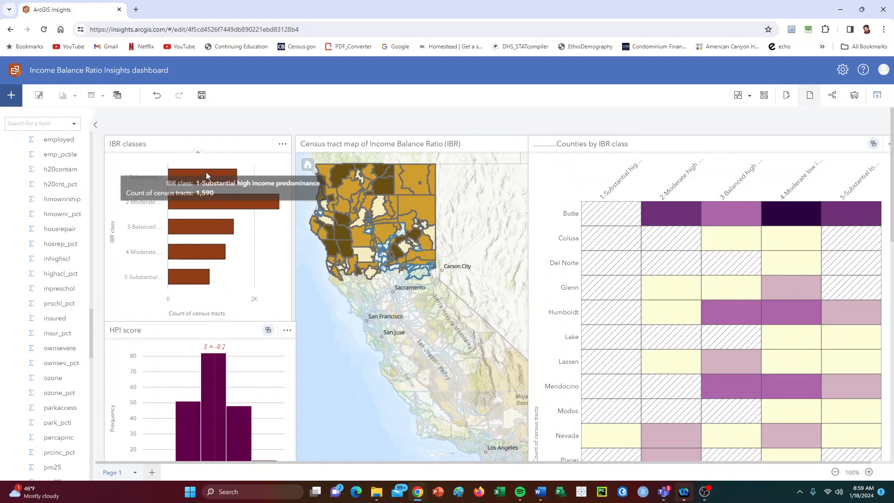
Filter the dashboard by 1-Substantial high income predominance in the IBR classes chart and clear the selection so all tracts are included
{"action": "left_click", "coordinate": [216, 178]}
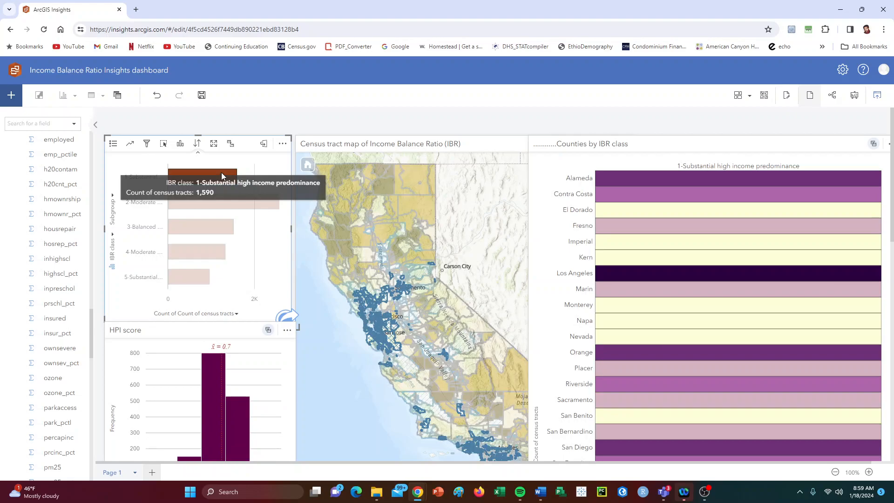
{"action": "left_click", "coordinate": [222, 172]}
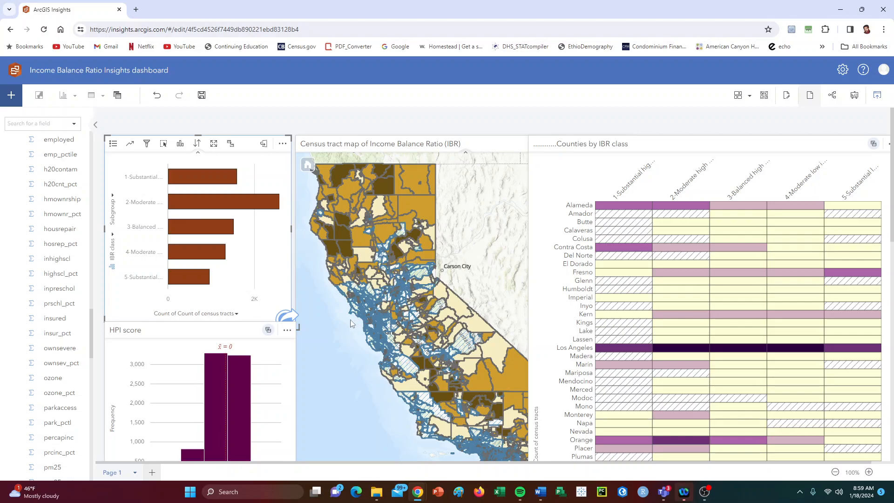
Lasso-select the census tracts around the San Francisco Bay Area and Sacramento on the map to filter the dashboard
{"action": "left_click", "coordinate": [330, 317]}
{"action": "scroll", "coordinate": [331, 316], "scroll_direction": "up", "scroll_amount": 2}
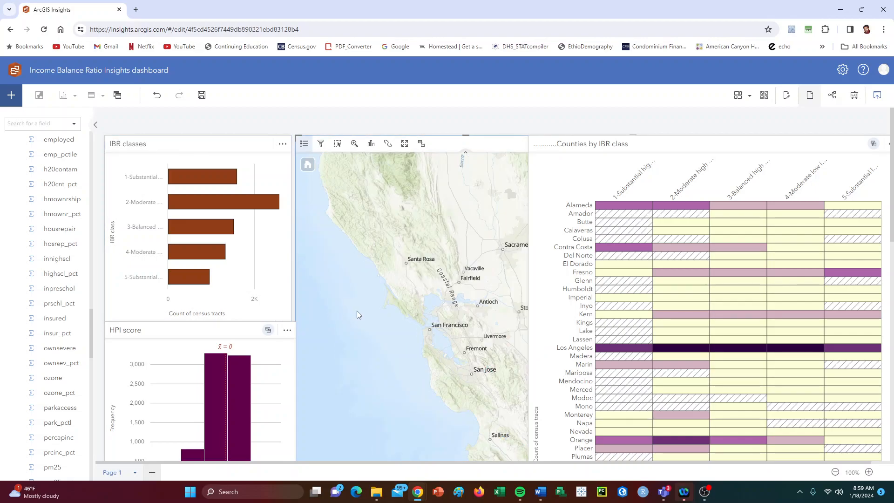
{"action": "left_click_drag", "start_coordinate": [361, 314], "coordinate": [303, 297]}
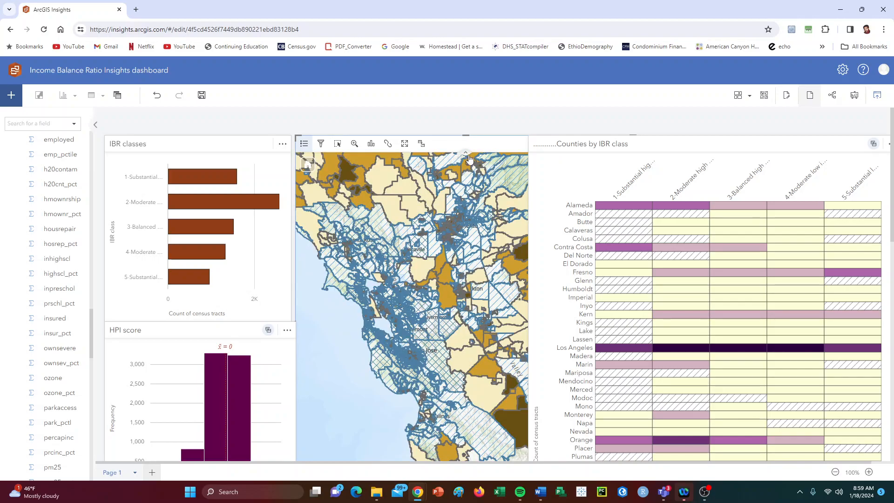
{"action": "left_click", "coordinate": [337, 144]}
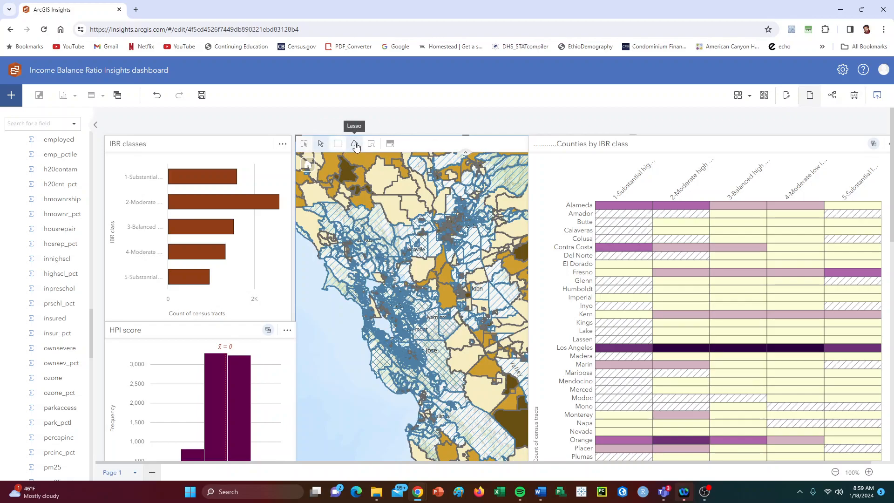
{"action": "left_click", "coordinate": [355, 145]}
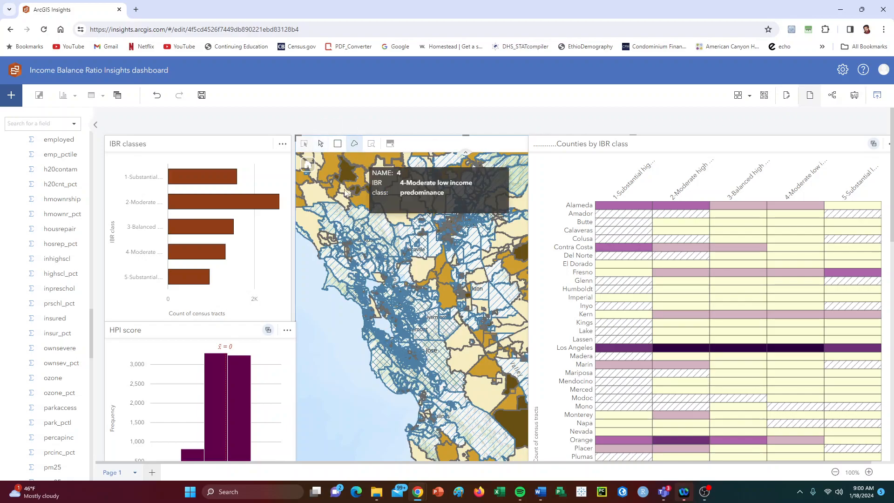
{"action": "mouse_move", "coordinate": [326, 207]}
{"action": "left_mouse_down"}
{"action": "mouse_move", "coordinate": [323, 240]}
{"action": "mouse_move", "coordinate": [341, 305]}
{"action": "mouse_move", "coordinate": [418, 375]}
{"action": "mouse_move", "coordinate": [461, 349]}
{"action": "mouse_move", "coordinate": [474, 279]}
{"action": "mouse_move", "coordinate": [437, 211]}
{"action": "mouse_move", "coordinate": [387, 210]}
{"action": "left_mouse_up"}
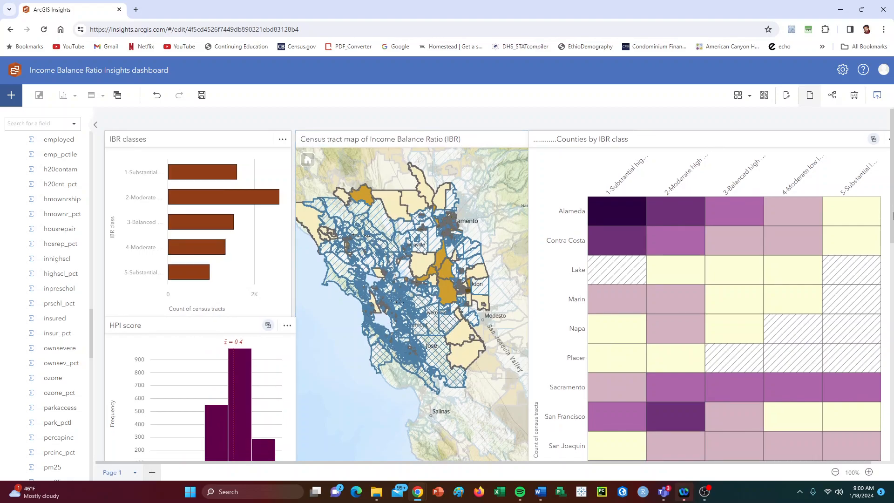
Examine the HPI histogram, counties heat chart and language and household charts for the lassoed tracts, including Alameda and Santa Clara counties
{"action": "scroll", "coordinate": [219, 428], "scroll_direction": "down", "scroll_amount": 2}
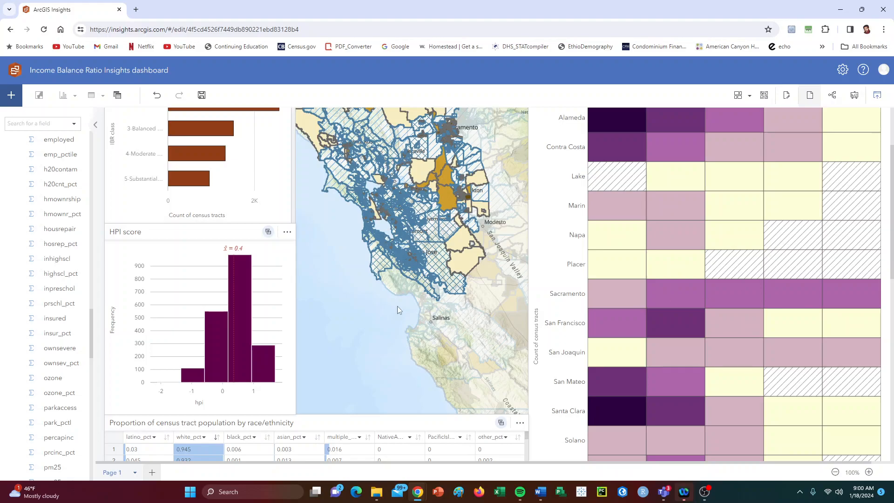
{"action": "mouse_move", "coordinate": [244, 300]}
{"action": "left_click_drag", "start_coordinate": [893, 274], "coordinate": [893, 239]}
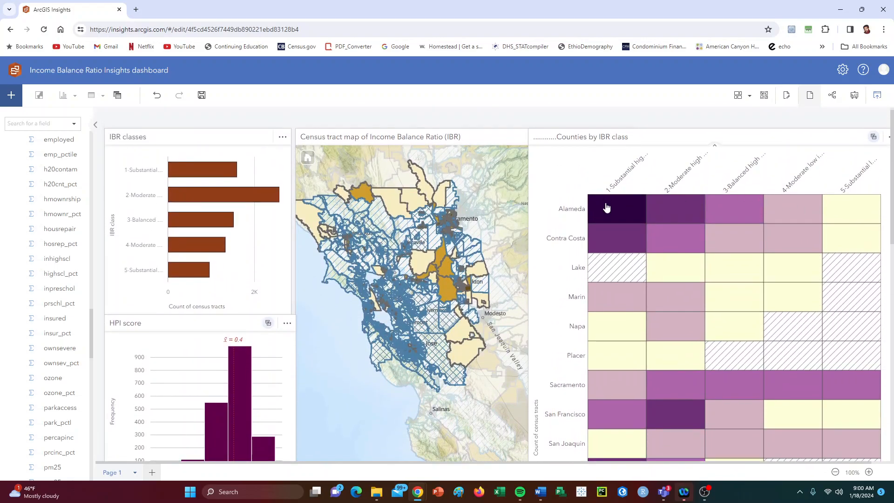
{"action": "mouse_move", "coordinate": [606, 207]}
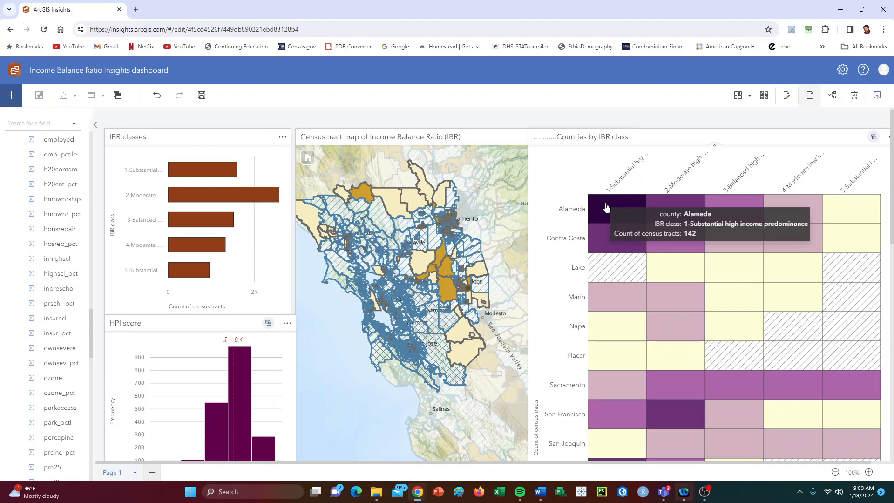
{"action": "left_click_drag", "start_coordinate": [893, 241], "coordinate": [891, 328]}
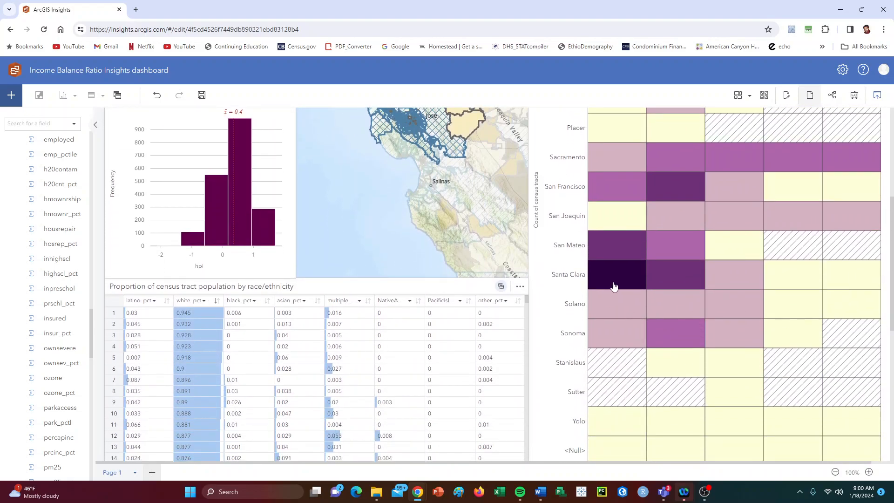
{"action": "mouse_move", "coordinate": [614, 286]}
{"action": "left_click_drag", "start_coordinate": [893, 242], "coordinate": [892, 358]}
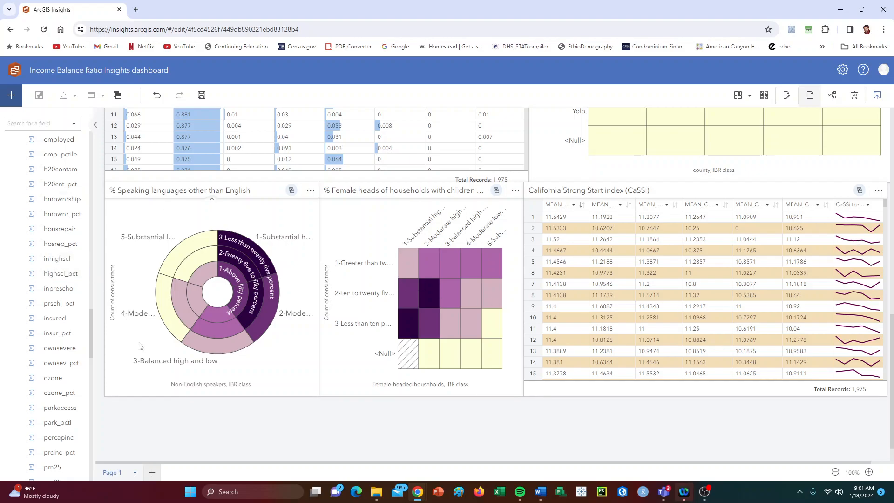
Create a histogram of the hpi field in the empty area below the percent speaking languages other than English chart
{"action": "scroll", "coordinate": [614, 427], "scroll_direction": "down", "scroll_amount": 1}
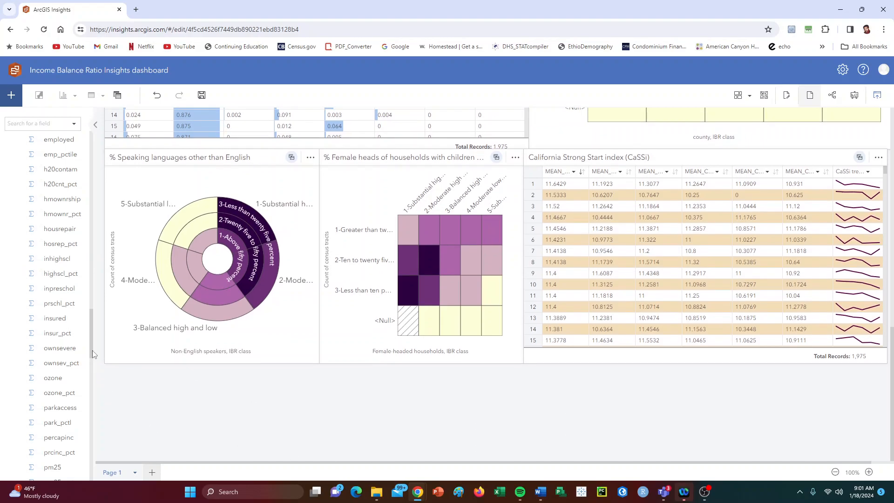
{"action": "left_click_drag", "start_coordinate": [90, 345], "coordinate": [99, 264]}
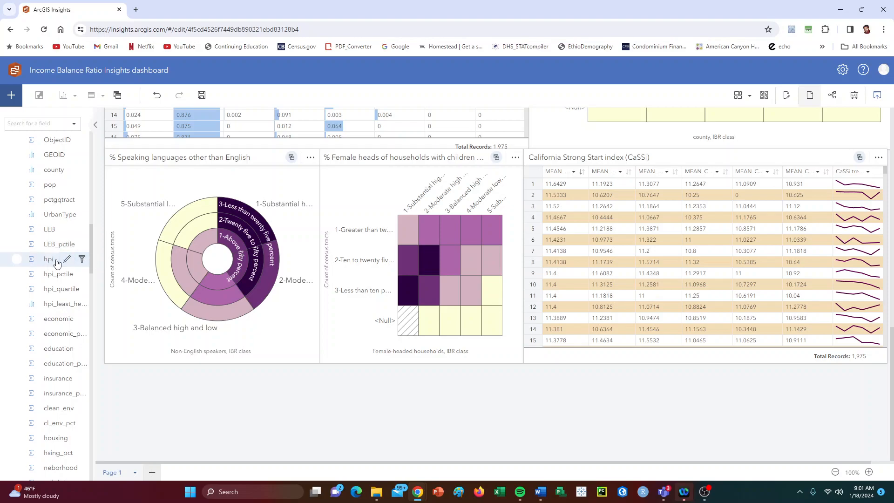
{"action": "left_click", "coordinate": [16, 259]}
{"action": "left_click_drag", "start_coordinate": [17, 265], "coordinate": [199, 411]}
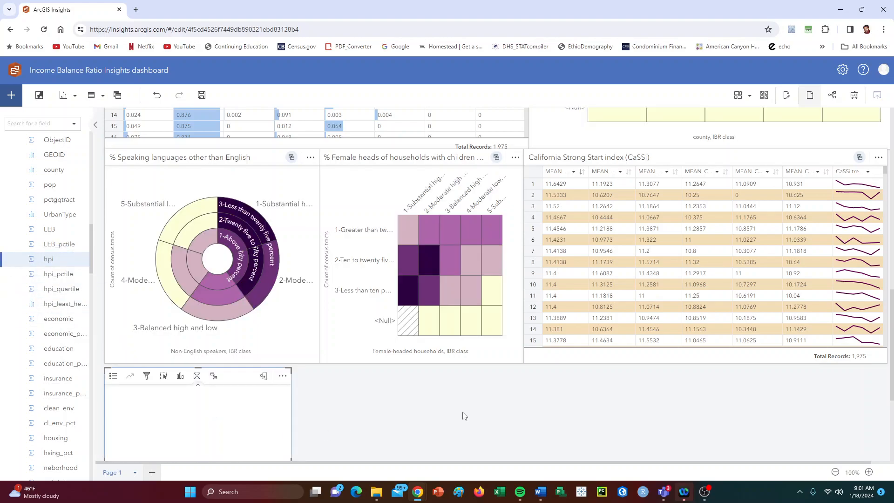
Enlarge the new hpi histogram card and enable cross filters on it
{"action": "scroll", "coordinate": [473, 409], "scroll_direction": "down", "scroll_amount": 3}
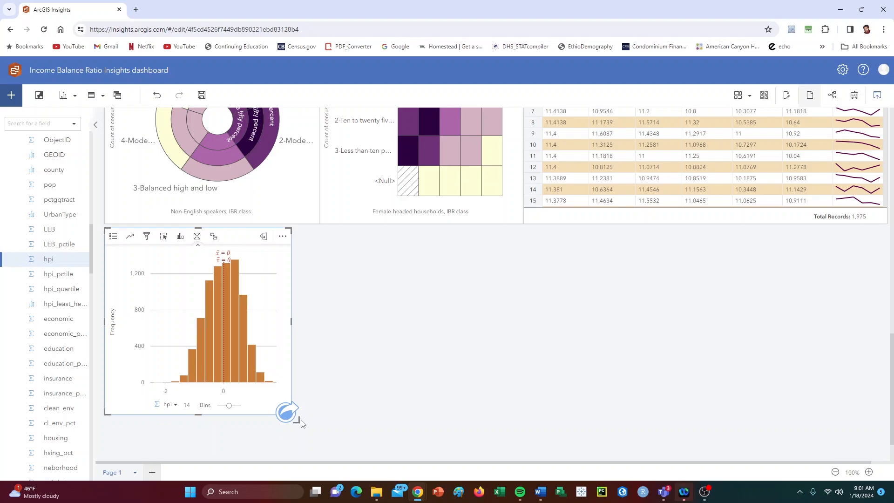
{"action": "left_click_drag", "start_coordinate": [295, 421], "coordinate": [403, 453]}
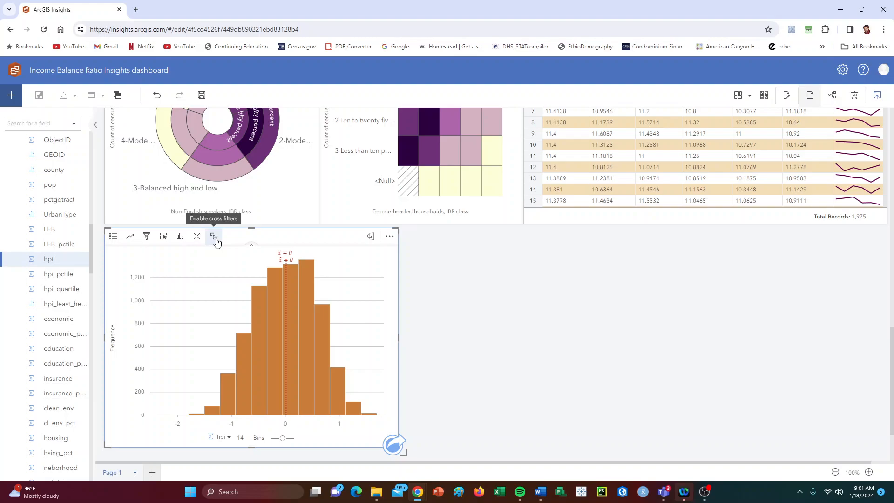
{"action": "left_click", "coordinate": [215, 239]}
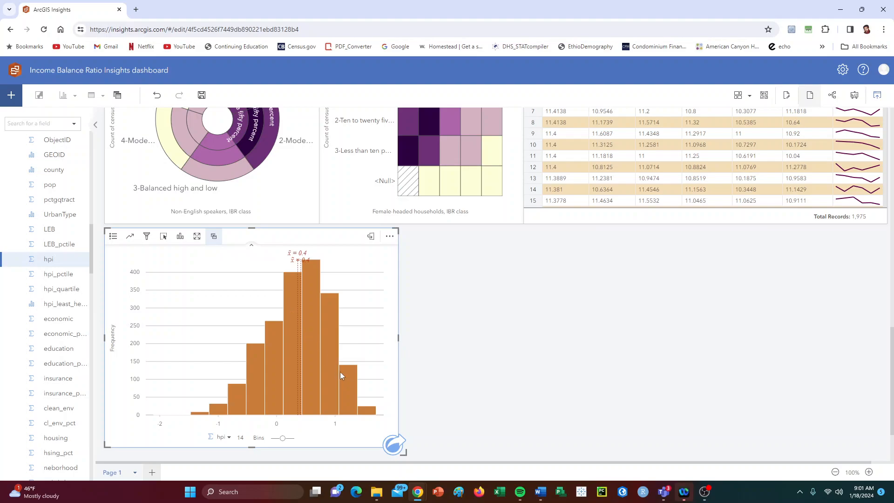
Exclude the five highest-score bars in the new hpi histogram so the dashboard is filtered to the remaining lower HPI scores
{"action": "mouse_move", "coordinate": [349, 383]}
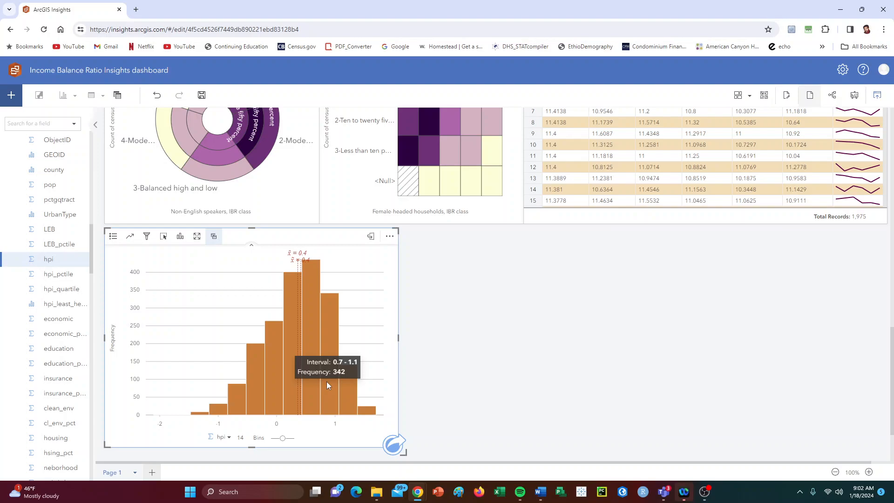
{"action": "left_click", "coordinate": [327, 382]}
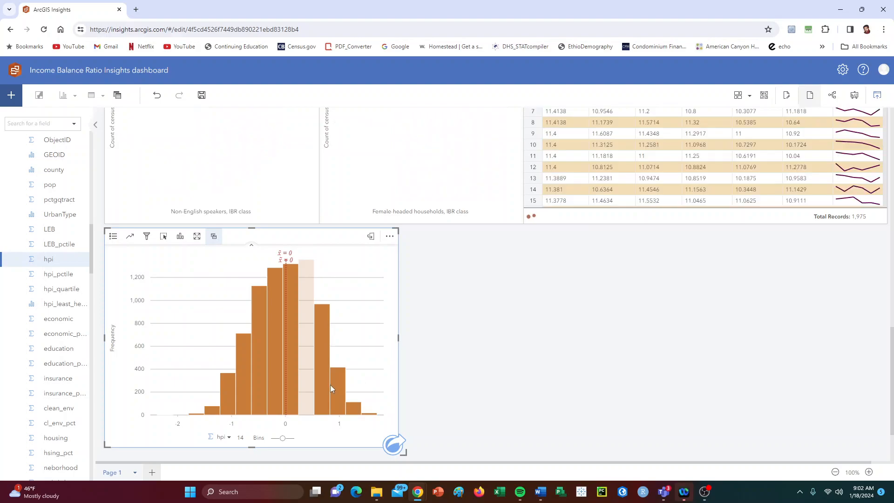
{"action": "left_click", "coordinate": [322, 384]}
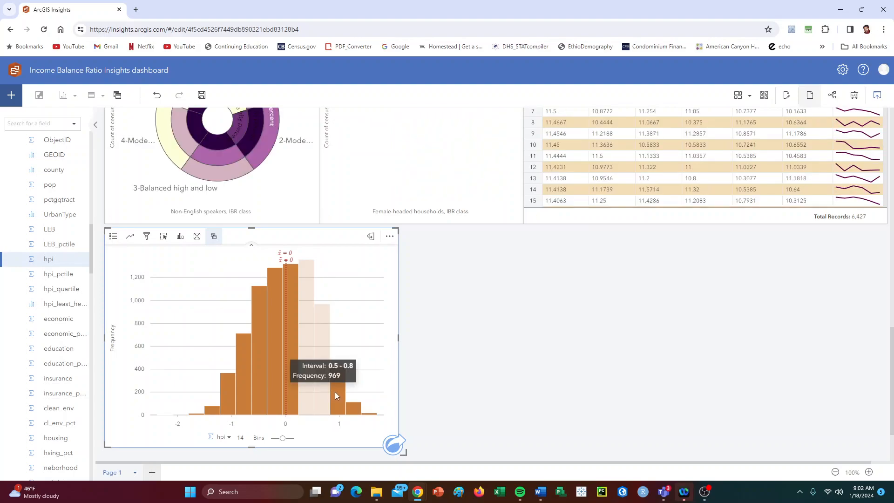
{"action": "left_click", "coordinate": [335, 394]}
{"action": "left_click", "coordinate": [353, 408]}
{"action": "left_click", "coordinate": [365, 417]}
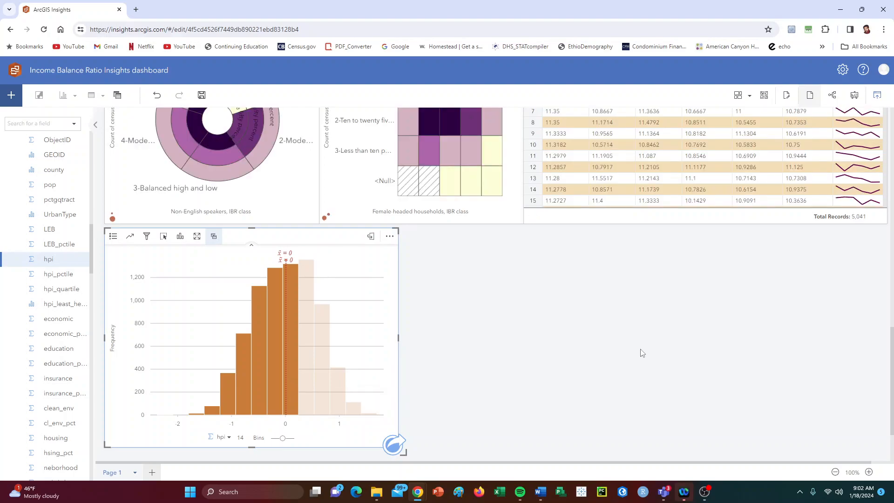
Examine the HPI score histogram, the map and the counties by IBR class heat chart for the lower HPI score tracts
{"action": "scroll", "coordinate": [641, 352], "scroll_direction": "up", "scroll_amount": 4}
{"action": "scroll", "coordinate": [641, 350], "scroll_direction": "up", "scroll_amount": 8}
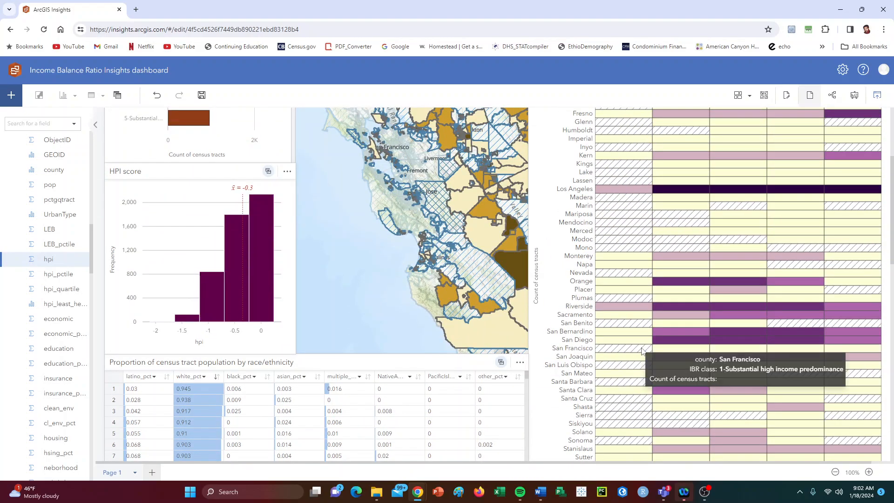
{"action": "scroll", "coordinate": [641, 352], "scroll_direction": "up", "scroll_amount": 1}
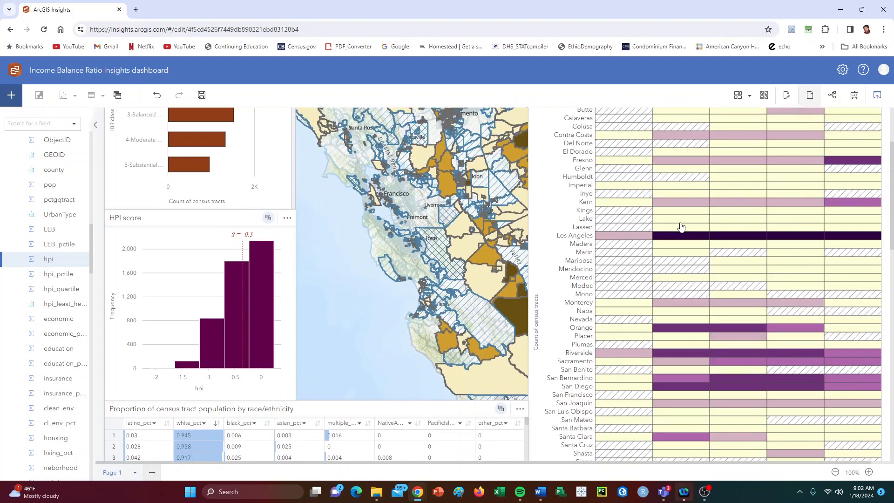
{"action": "mouse_move", "coordinate": [681, 236]}
{"action": "mouse_move", "coordinate": [748, 394]}
{"action": "mouse_move", "coordinate": [730, 381]}
{"action": "scroll", "coordinate": [764, 387], "scroll_direction": "down", "scroll_amount": 5}
{"action": "scroll", "coordinate": [759, 368], "scroll_direction": "up", "scroll_amount": 4}
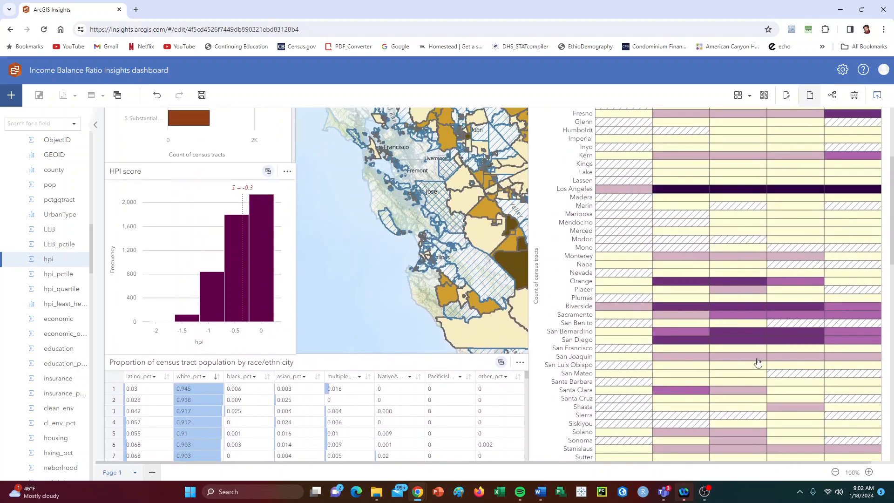
{"action": "scroll", "coordinate": [754, 356], "scroll_direction": "up", "scroll_amount": 3}
{"action": "scroll", "coordinate": [739, 340], "scroll_direction": "down", "scroll_amount": 2}
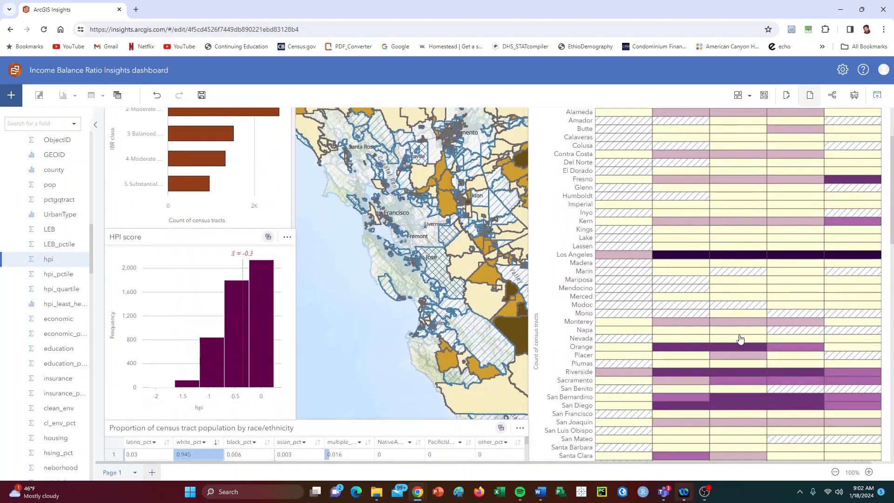
{"action": "mouse_move", "coordinate": [740, 338]}
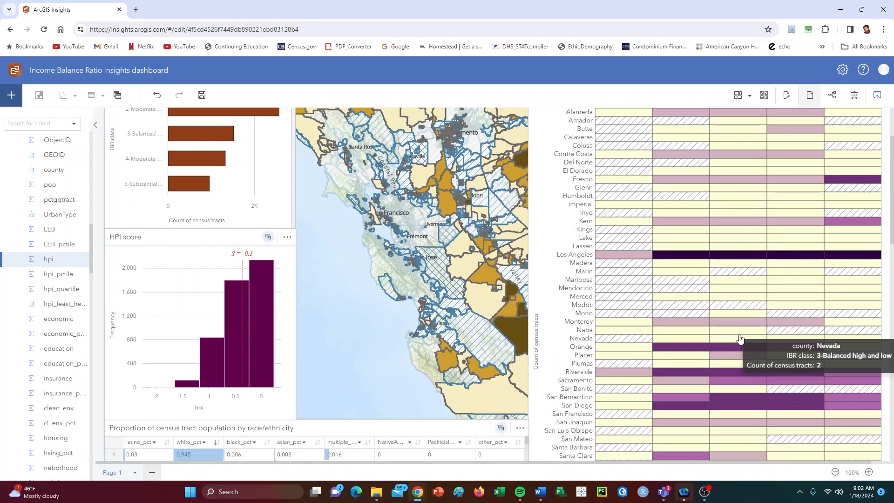
{"action": "mouse_move", "coordinate": [738, 311]}
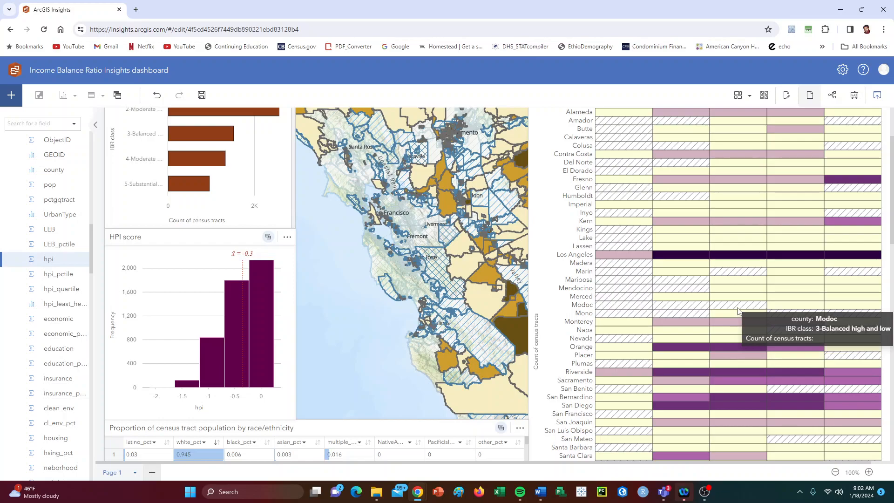